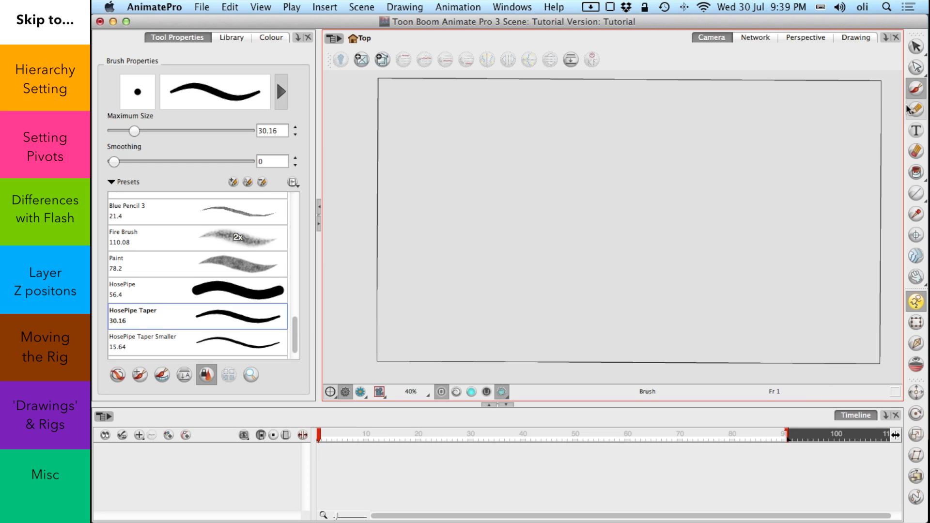
Add a Drawing layer and brush the dragon's glasses, both lenses and arms, with HosePipe Taper
left_click(140, 435)
left_click(160, 461)
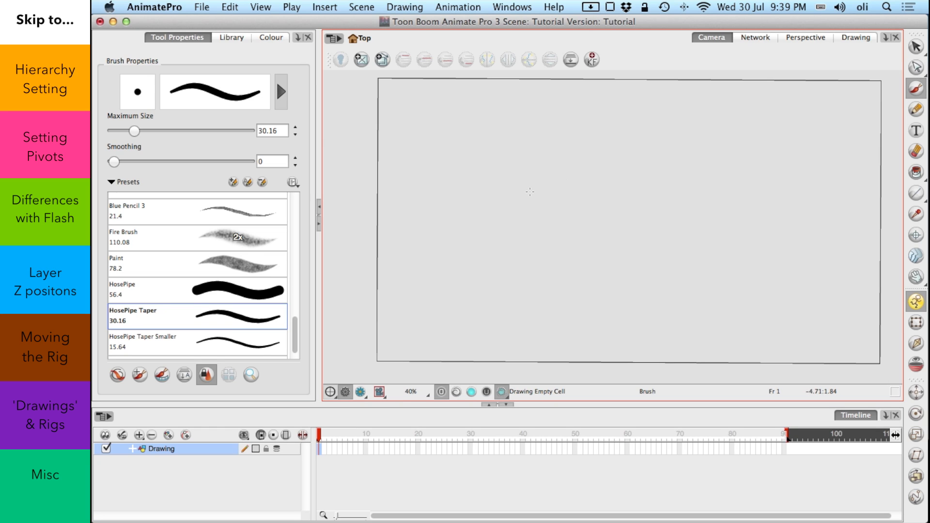
scroll(530, 192, "up", 2)
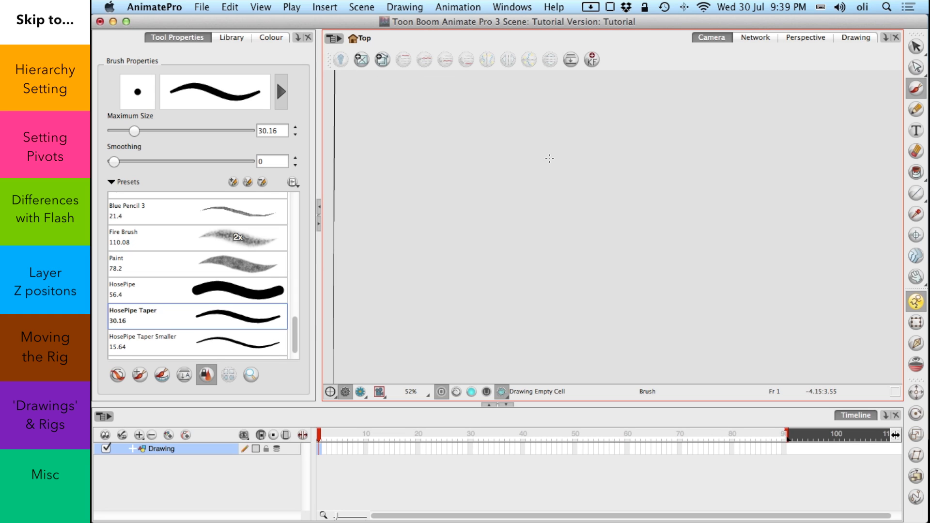
mouse_move(550, 158)
left_mouse_down()
mouse_move(517, 187)
mouse_move(546, 149)
mouse_move(577, 171)
mouse_move(581, 193)
mouse_move(606, 148)
mouse_move(667, 135)
mouse_move(685, 152)
left_mouse_up()
mouse_move(514, 168)
left_mouse_down()
mouse_move(498, 148)
mouse_move(489, 162)
left_mouse_up()
scroll(550, 194, "down", 1)
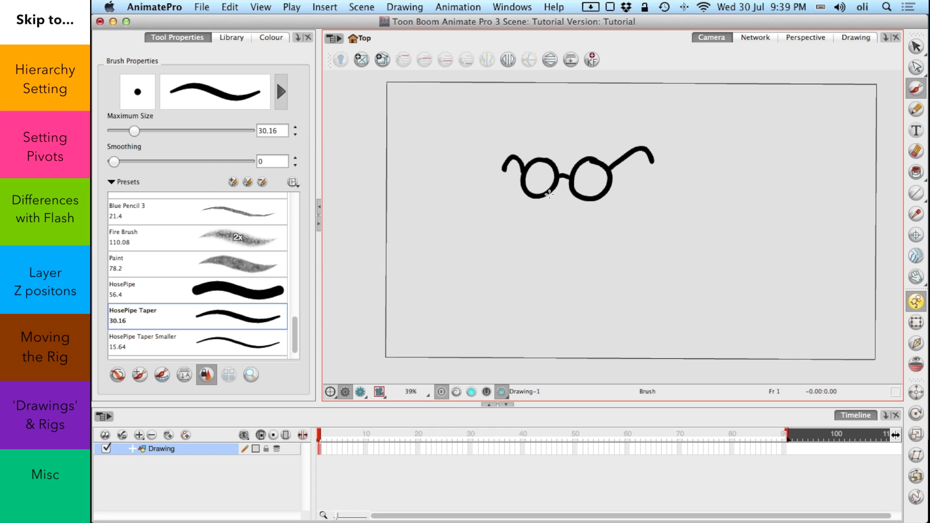
Draw the snout bridge, a nostril, buck teeth, the head outline and the jaw line
mouse_move(570, 185)
left_mouse_down()
mouse_move(541, 208)
mouse_move(541, 228)
mouse_move(566, 222)
mouse_move(535, 221)
mouse_move(537, 247)
mouse_move(598, 243)
mouse_move(623, 216)
left_mouse_up()
left_click(542, 226)
left_click_drag(552, 257, 578, 248)
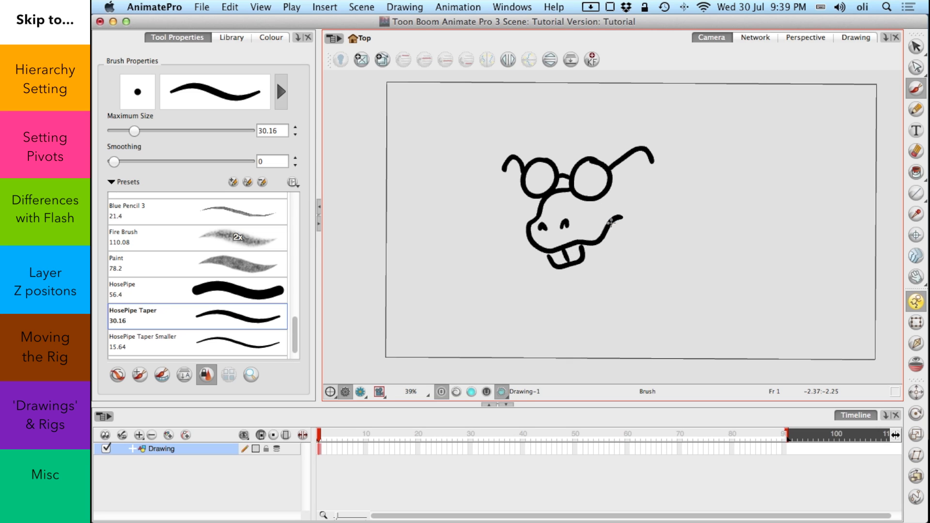
mouse_move(610, 182)
left_mouse_down()
mouse_move(639, 176)
mouse_move(662, 217)
left_mouse_up()
mouse_move(601, 238)
left_mouse_down()
mouse_move(652, 235)
mouse_move(661, 211)
left_mouse_up()
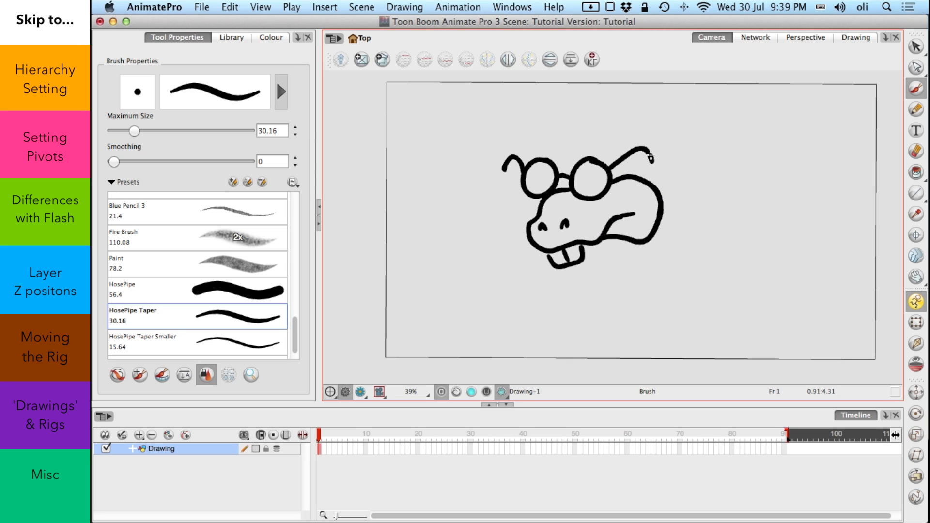
Draw the swept-back crest curving up from the head
scroll(651, 156, "down", 2)
mouse_move(639, 175)
left_mouse_down()
mouse_move(584, 104)
mouse_move(609, 120)
mouse_move(519, 156)
mouse_move(576, 139)
mouse_move(579, 184)
left_mouse_up()
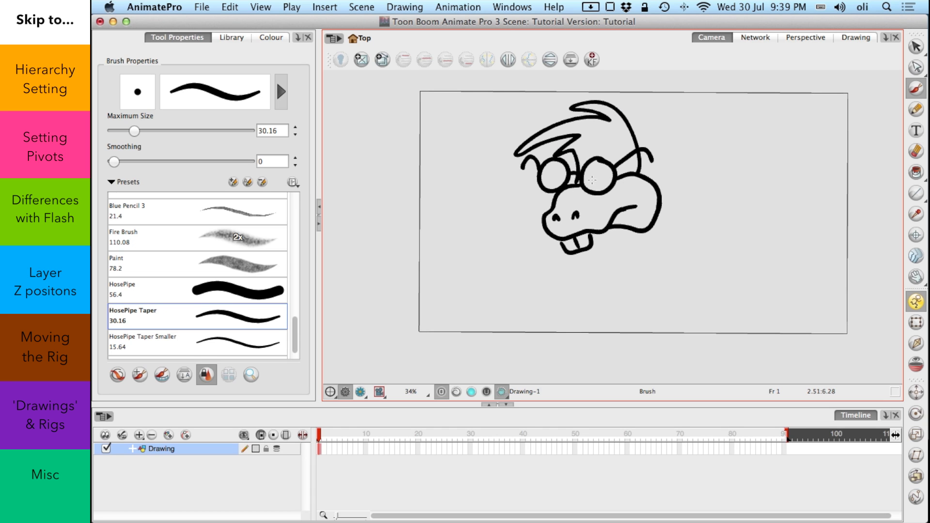
scroll(642, 185, "down", 2)
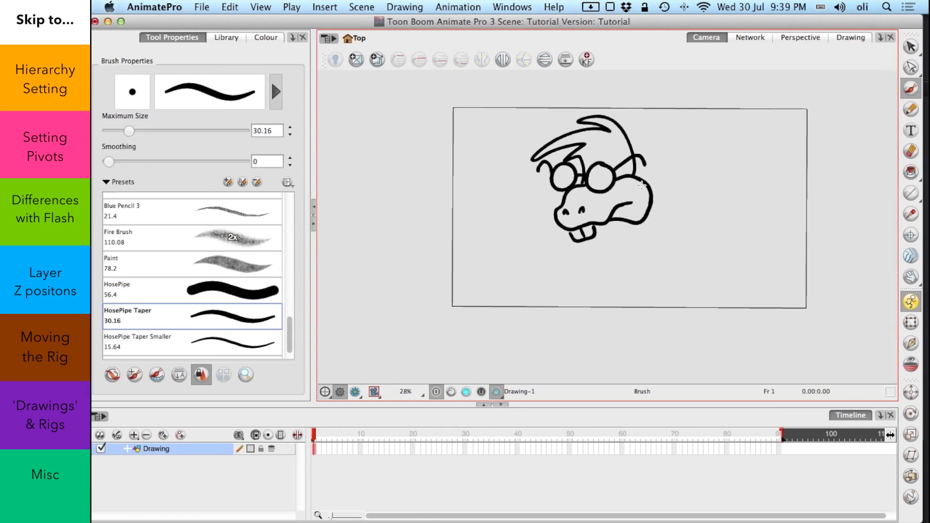
scroll(643, 189, "right", 5)
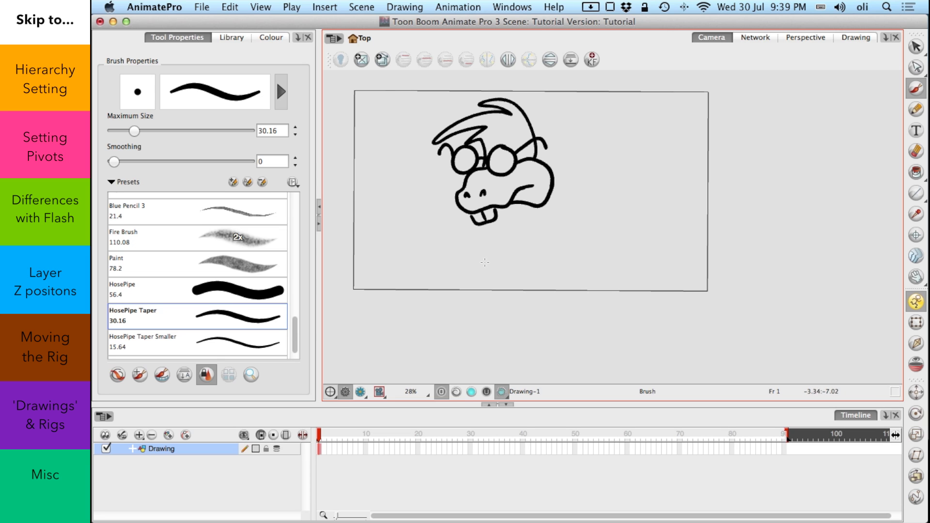
scroll(537, 202, "down", 1)
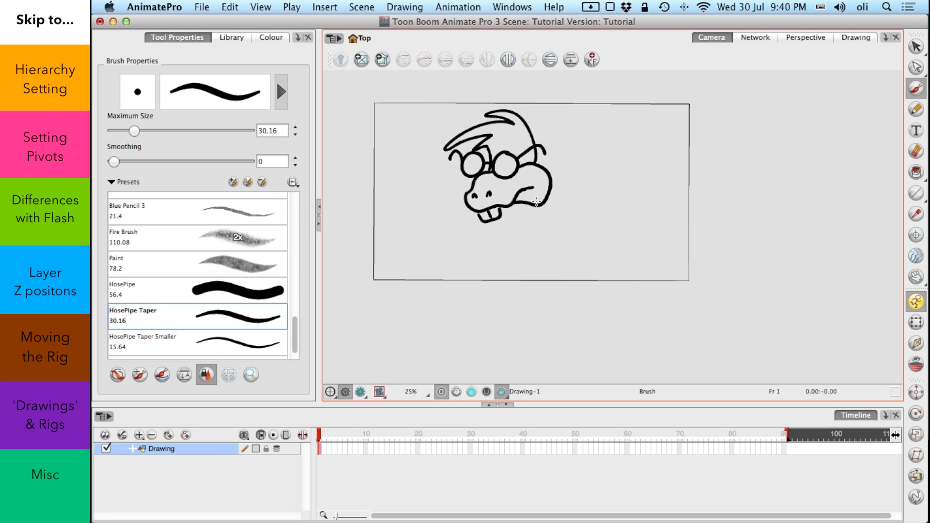
Select the head strokes, rename the Drawing layer to Head in Layer Properties, and return to frame 1
key("alt+s")
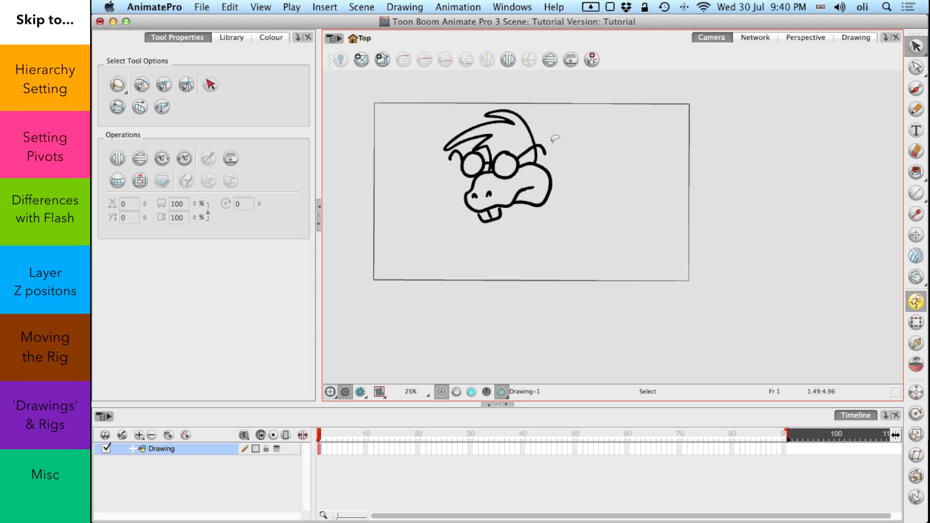
mouse_move(568, 130)
left_mouse_down()
mouse_move(433, 154)
mouse_move(573, 133)
left_mouse_up()
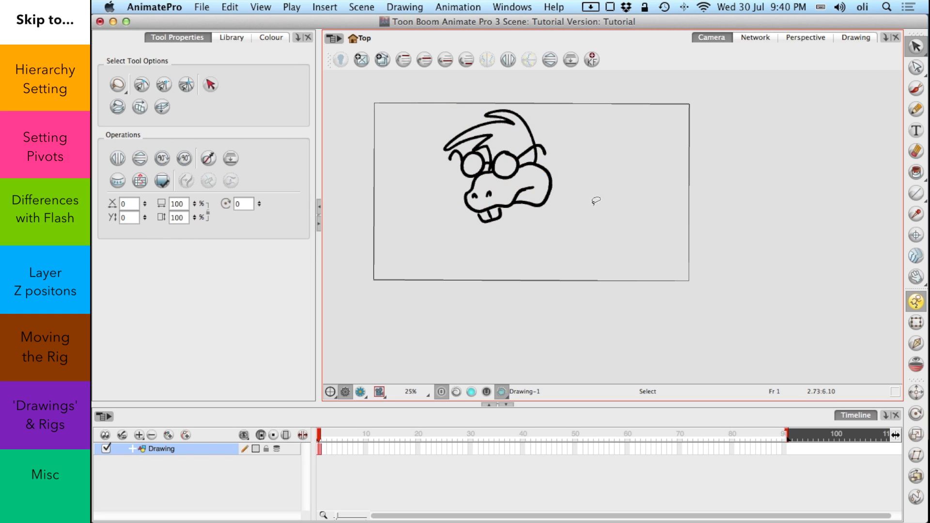
double_click(168, 449)
double_click(506, 67)
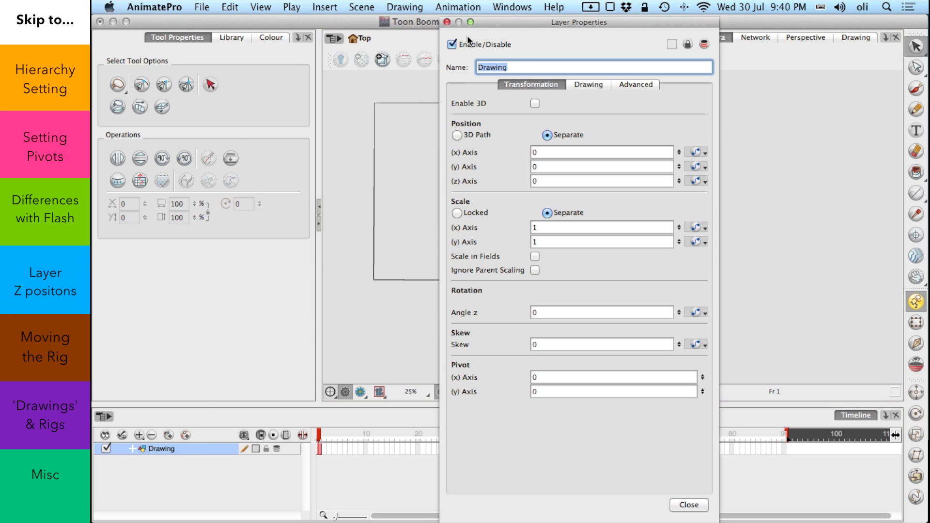
type("GH")
left_click(686, 504)
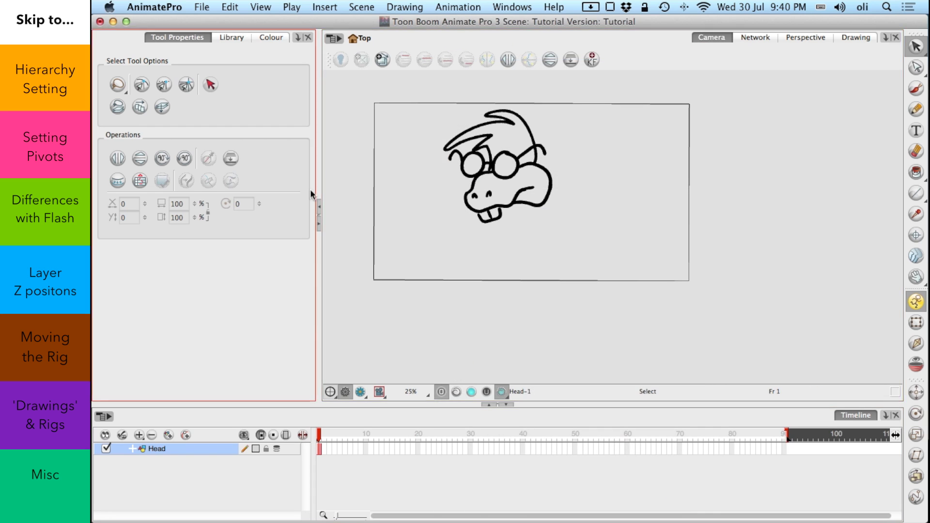
left_click(339, 436)
left_click(320, 441)
Add a new Drawing layer and brush a long spiky neck below the head
left_click(139, 434)
left_click(191, 464)
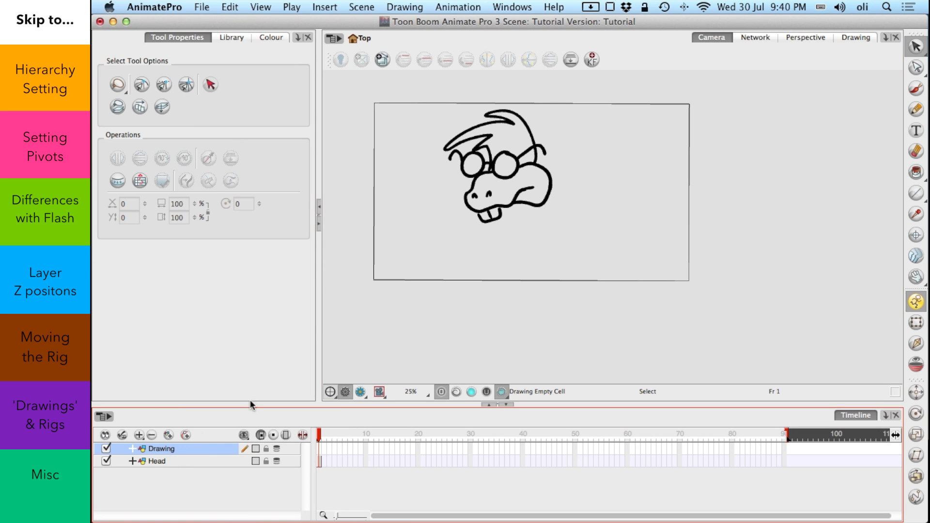
left_click(917, 92)
left_click(916, 90)
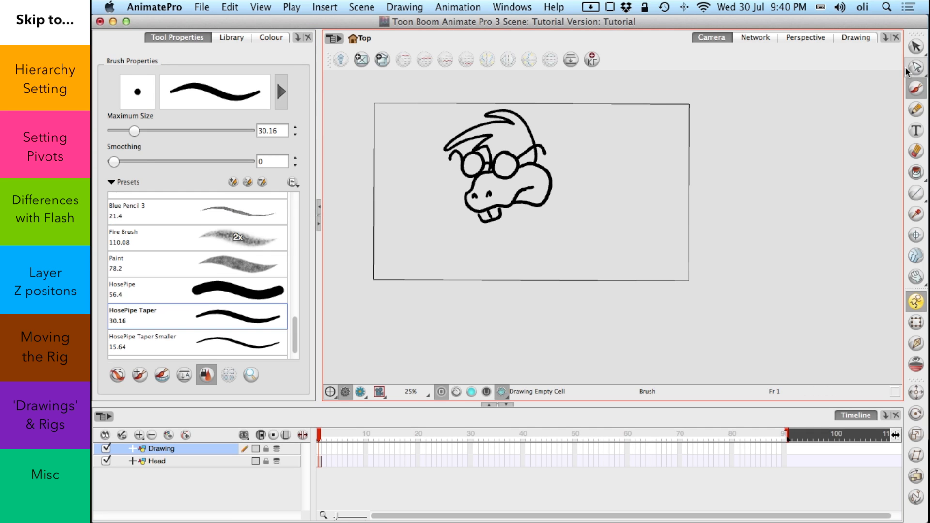
mouse_move(541, 209)
left_mouse_down()
mouse_move(564, 244)
mouse_move(581, 252)
mouse_move(555, 192)
mouse_move(537, 186)
mouse_move(582, 209)
mouse_move(584, 237)
left_mouse_up()
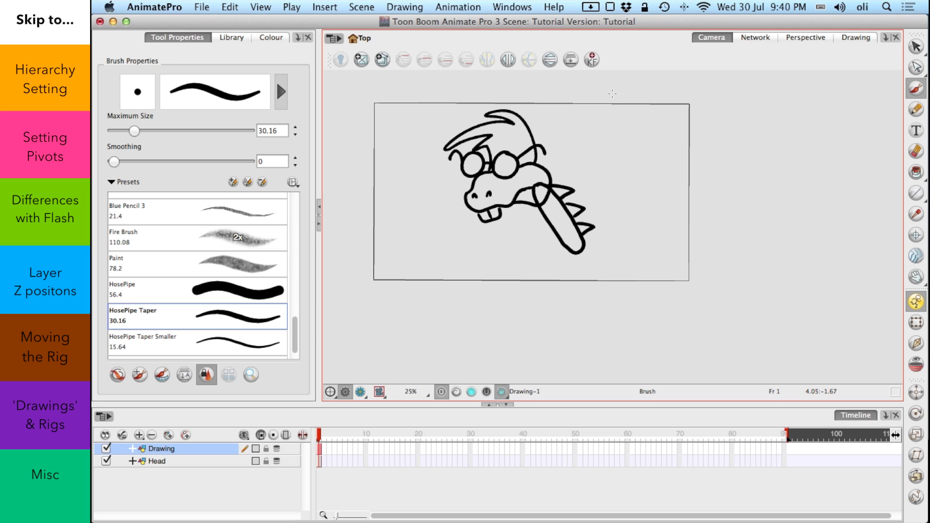
Add another Drawing layer, rename the neck layer to Neck01, and select Drawing_1
left_click(139, 434)
left_click(177, 454)
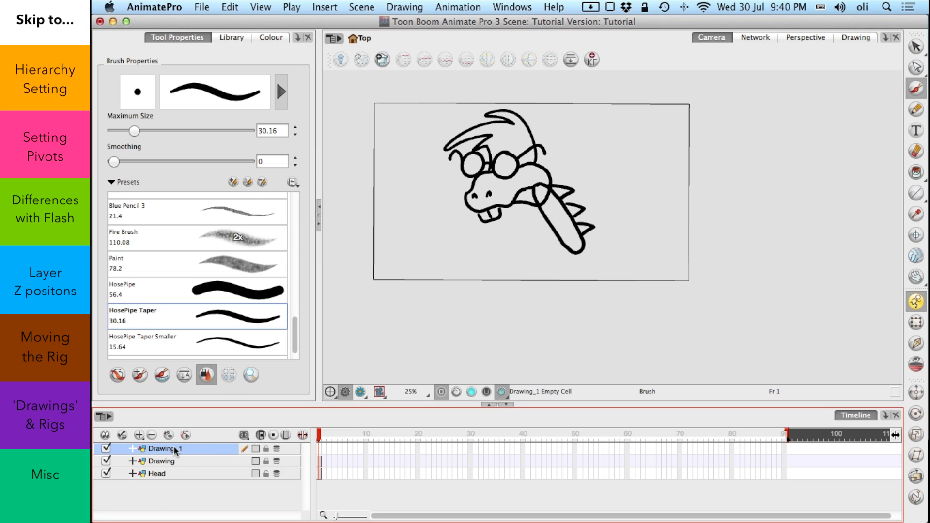
double_click(162, 462)
left_click_drag(483, 24, 503, 25)
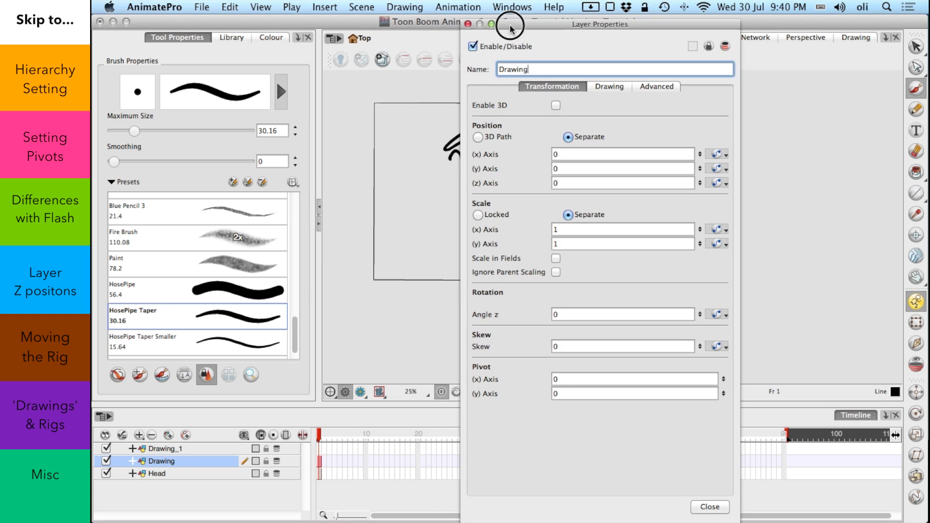
left_click(467, 23)
double_click(171, 461)
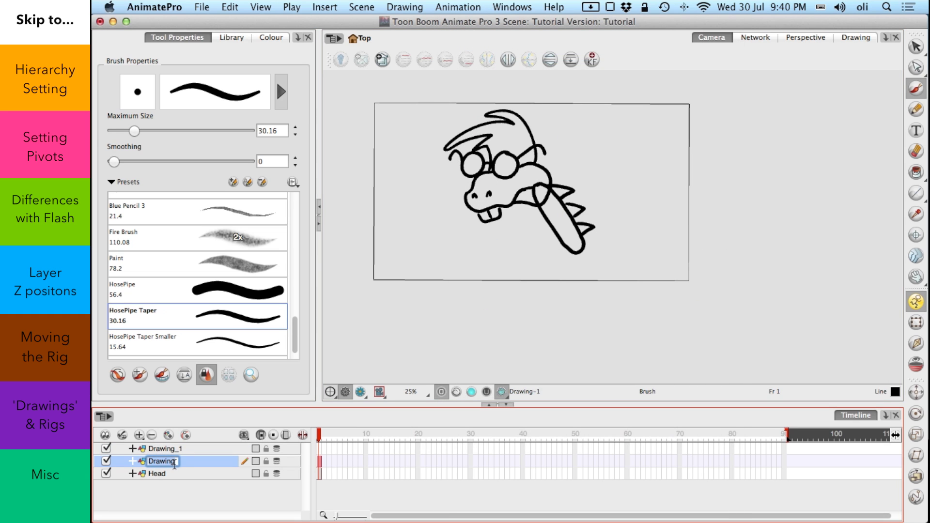
type("Neck01")
key("Return")
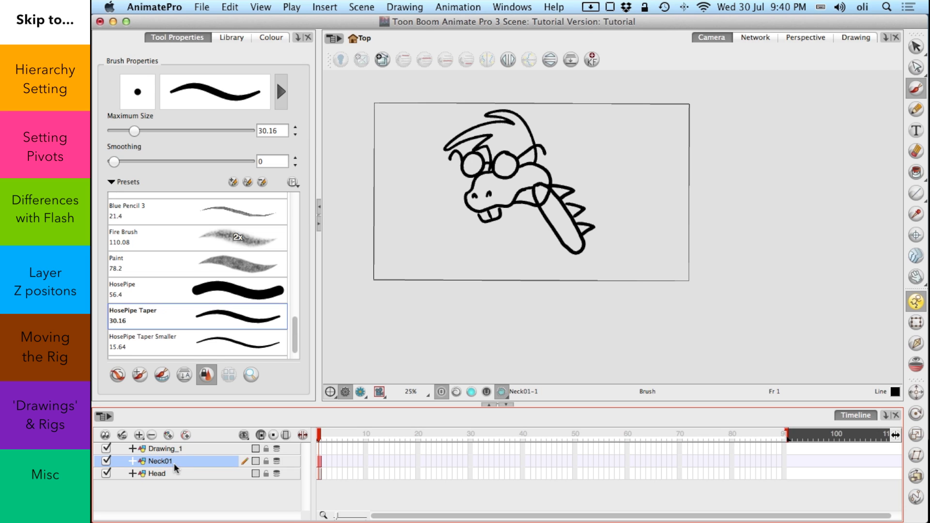
left_click(177, 452)
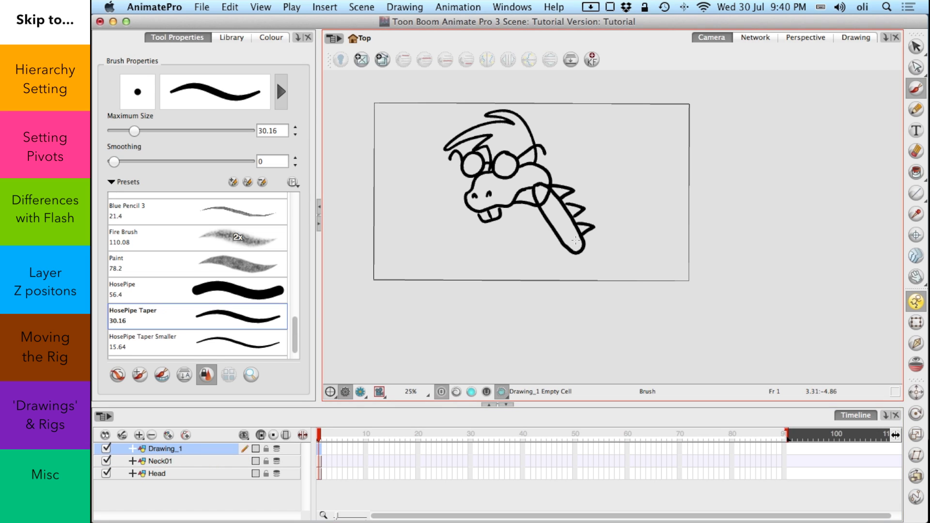
Draw a second neck section extending right and rename its layer Neck02
mouse_move(576, 239)
left_mouse_down()
mouse_move(642, 209)
mouse_move(636, 226)
mouse_move(576, 249)
mouse_move(600, 208)
mouse_move(608, 215)
mouse_move(643, 190)
left_mouse_up()
double_click(167, 448)
type("Neck02")
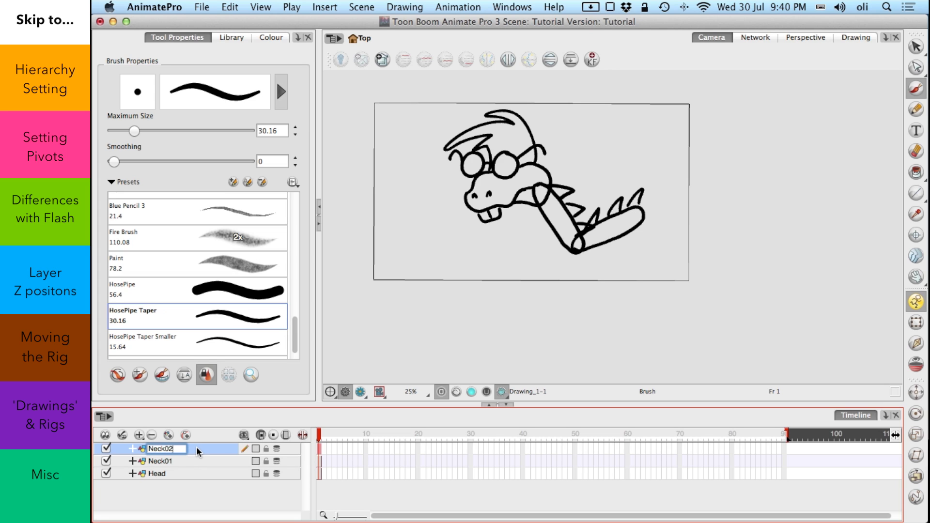
key("Return")
Add a Drawing layer, draw a large round body with top spikes, and name it Body
left_click(139, 435)
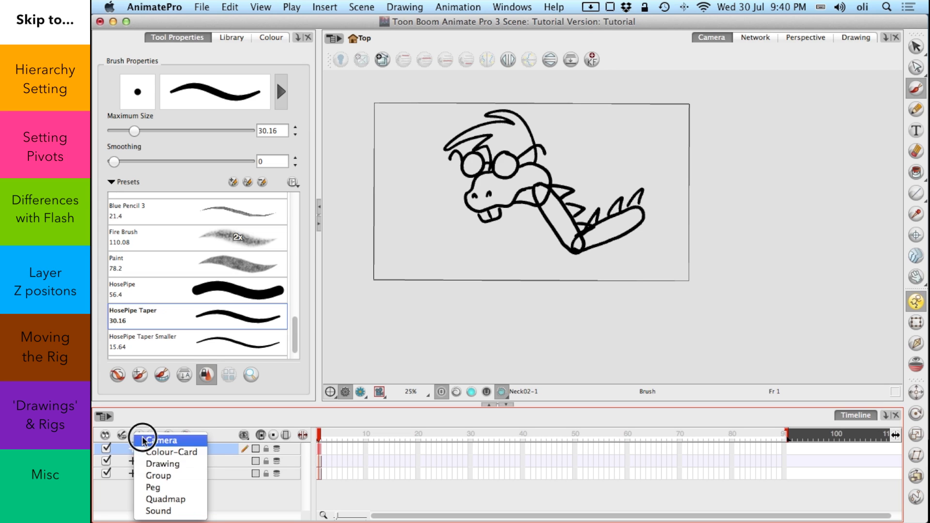
left_click(174, 470)
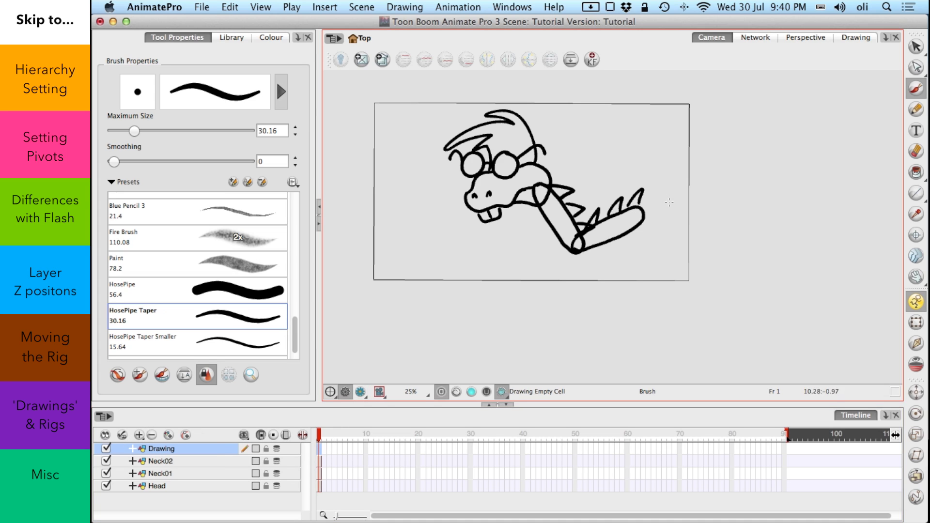
mouse_move(678, 186)
left_mouse_down()
mouse_move(665, 283)
mouse_move(748, 256)
mouse_move(734, 196)
mouse_move(698, 184)
left_mouse_up()
mouse_move(647, 201)
left_mouse_down()
mouse_move(674, 185)
mouse_move(718, 189)
mouse_move(745, 210)
left_mouse_up()
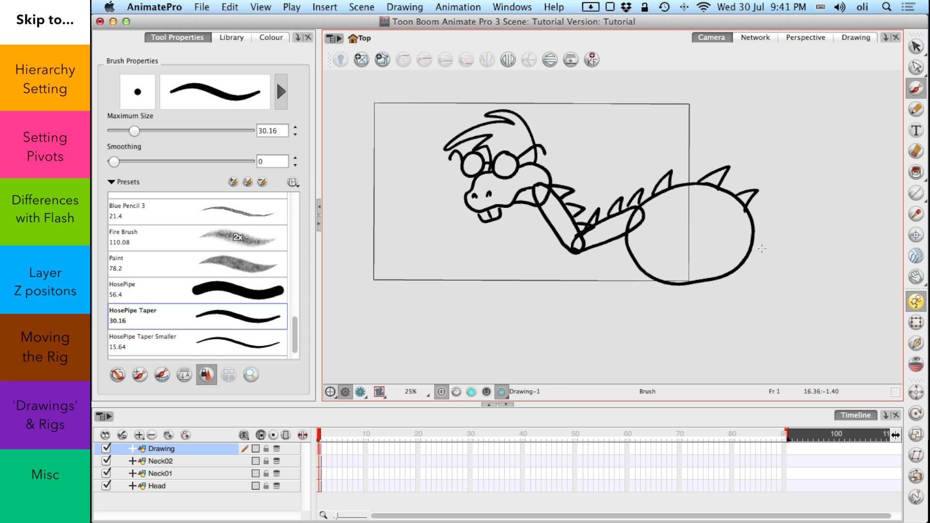
double_click(163, 448)
left_click(175, 450)
type("Body")
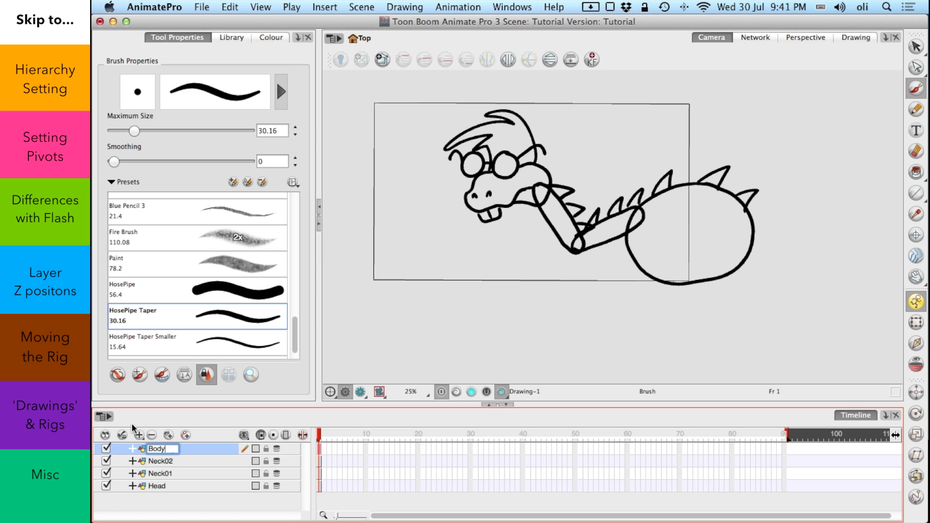
key("Return")
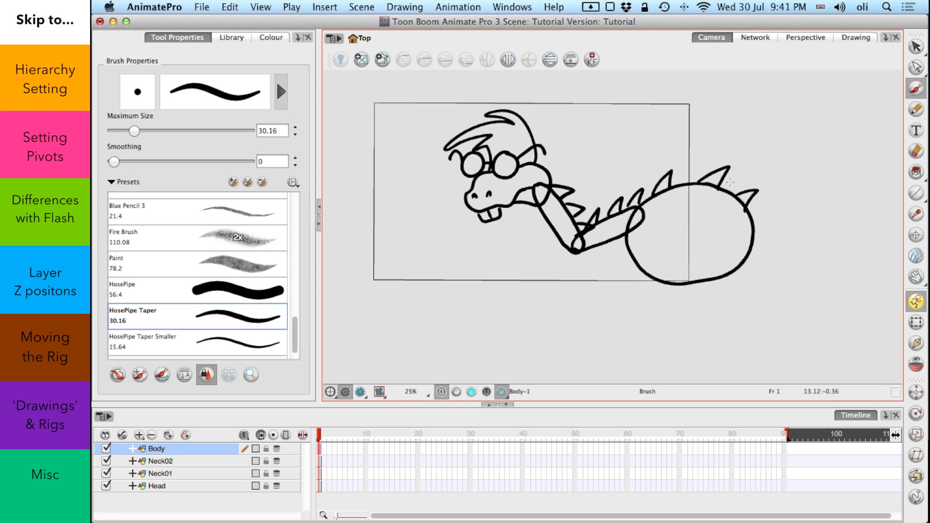
With the Paint bucket, fill the body circle with the green Skin colour
left_click(916, 172)
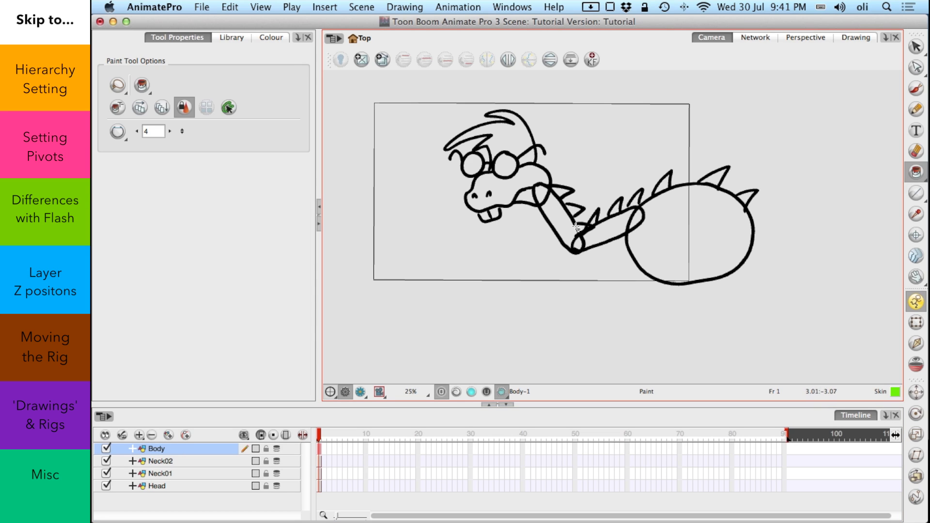
left_click(246, 35)
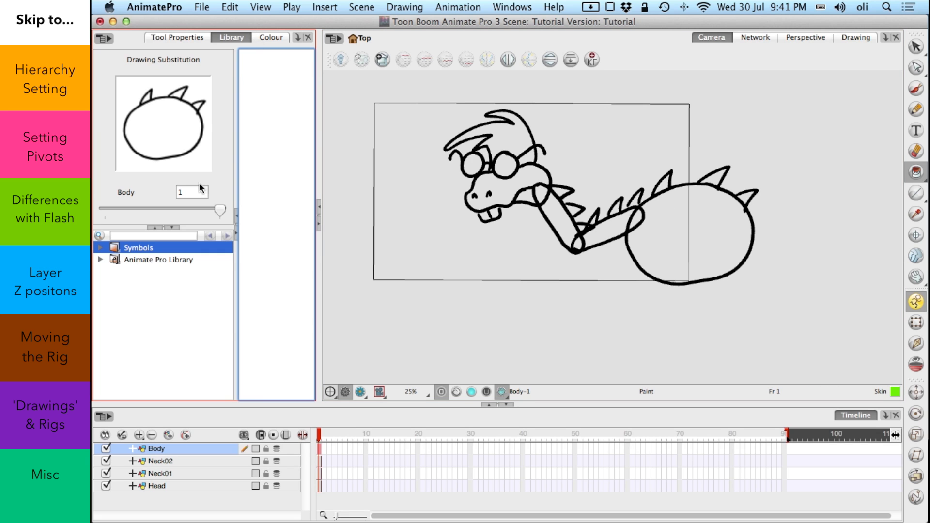
left_click(269, 38)
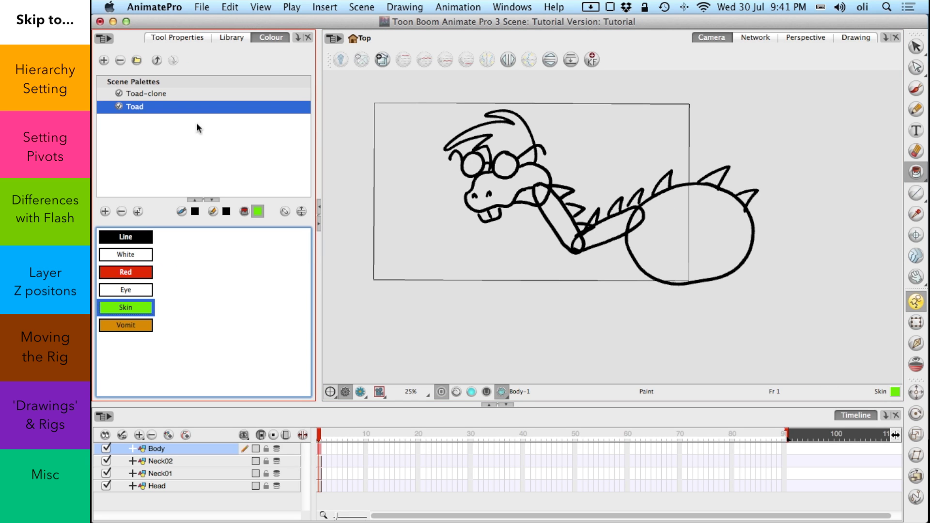
left_click(232, 37)
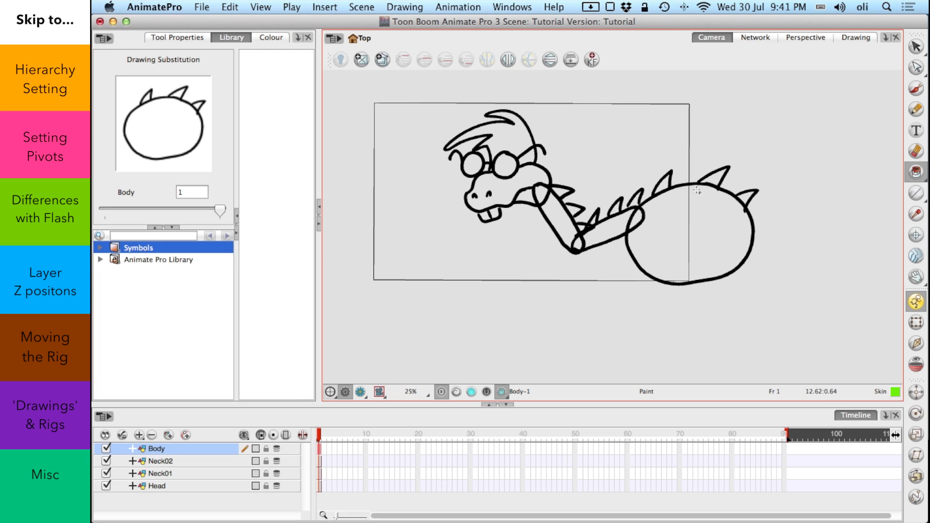
left_click(695, 233)
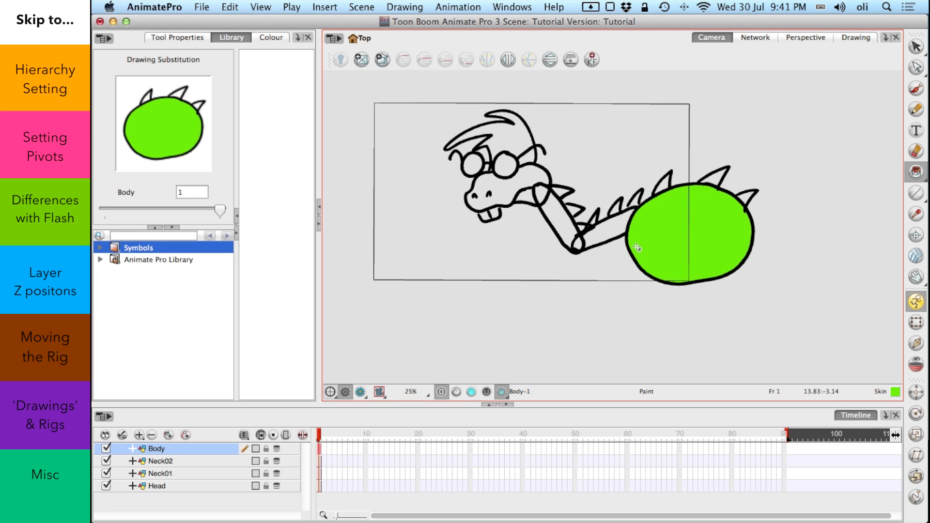
left_click(458, 394)
left_click(442, 392)
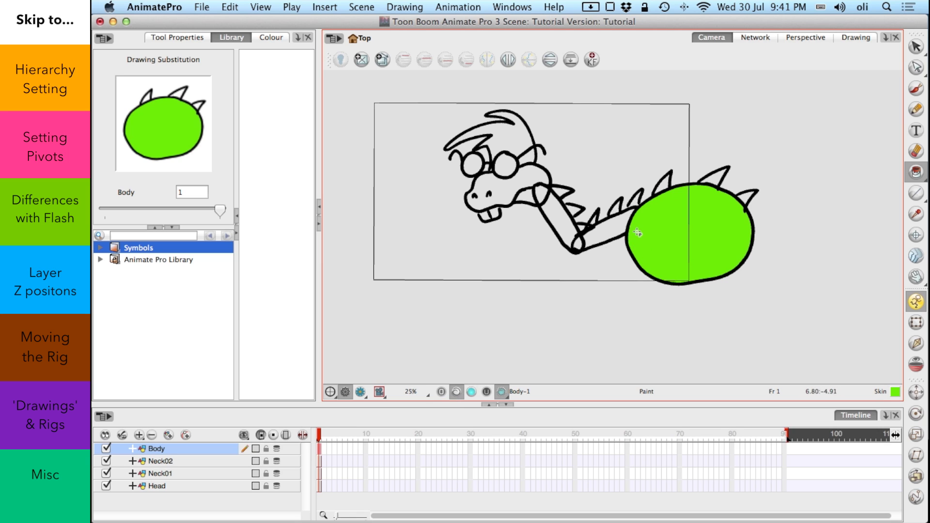
Delete the body's green fill and refill the body circle green
left_click(917, 46)
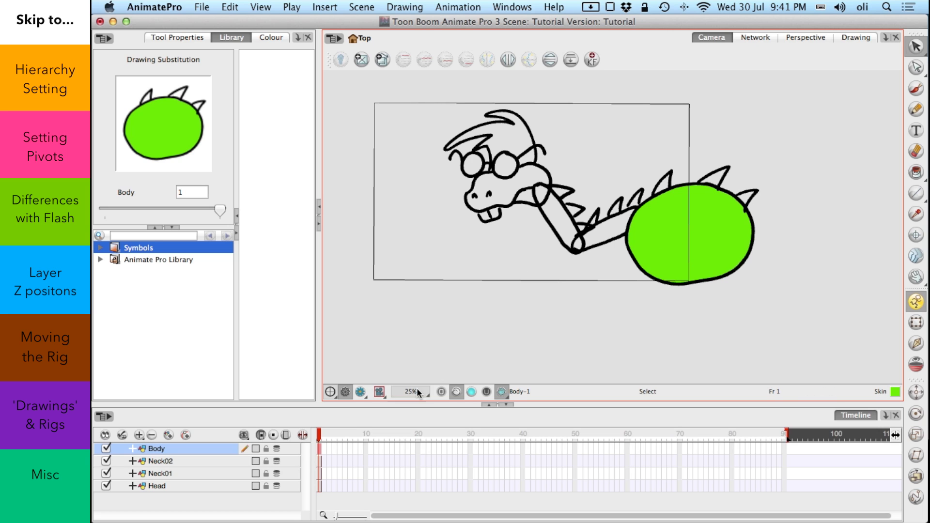
left_click(671, 254)
key("Delete")
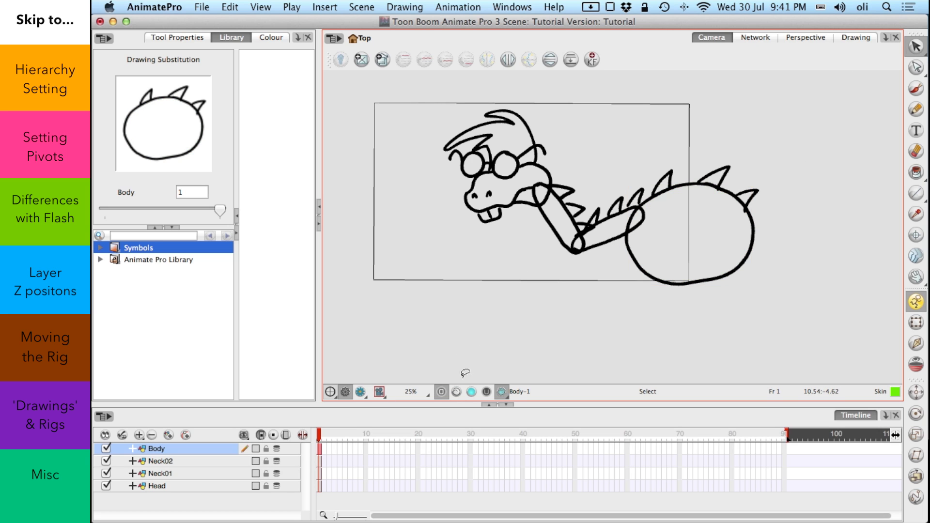
left_click(916, 171)
left_click(458, 393)
left_click(441, 391)
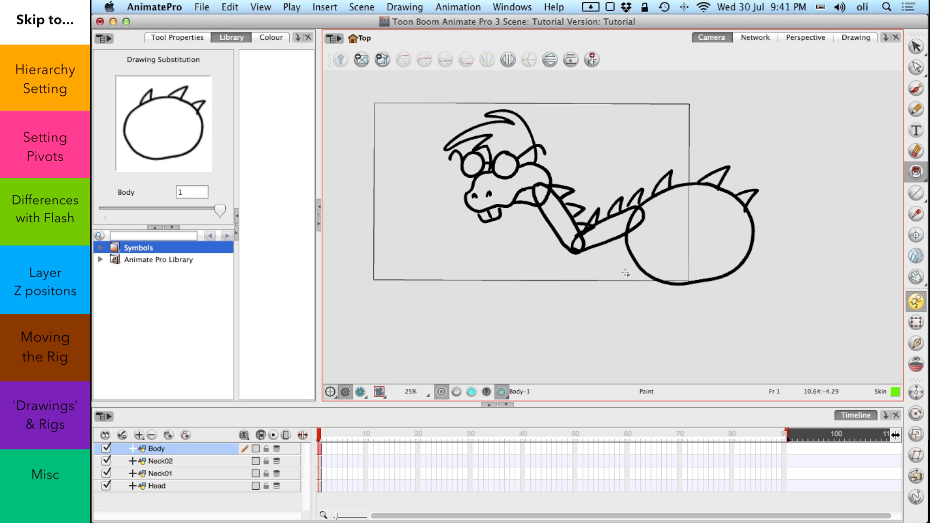
left_click(672, 239)
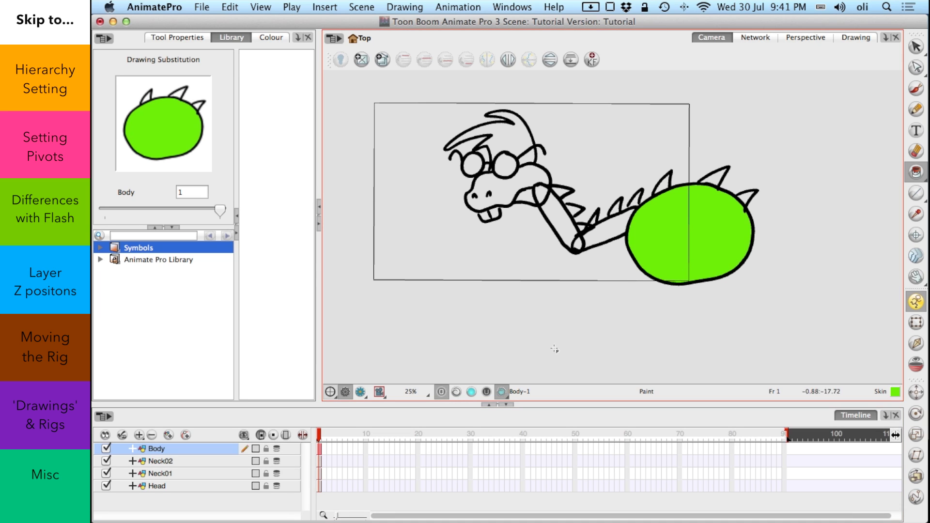
Fill the Neck02, Neck01 and Head face areas with green skin
left_click(320, 440)
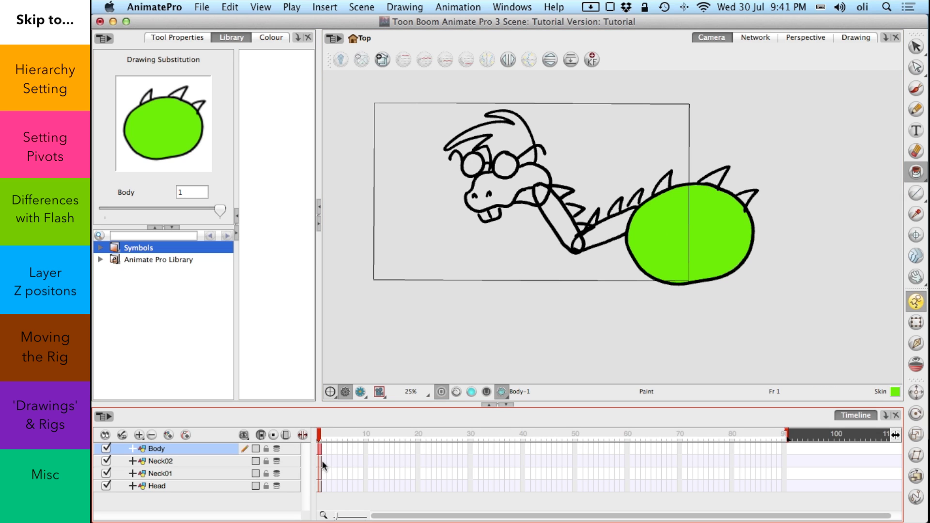
left_click(319, 461)
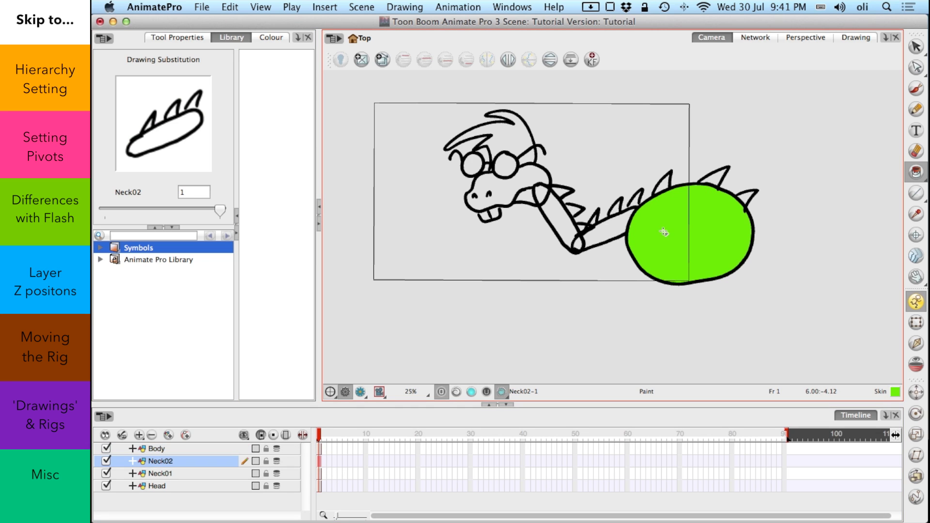
left_click(610, 233)
left_click(320, 472)
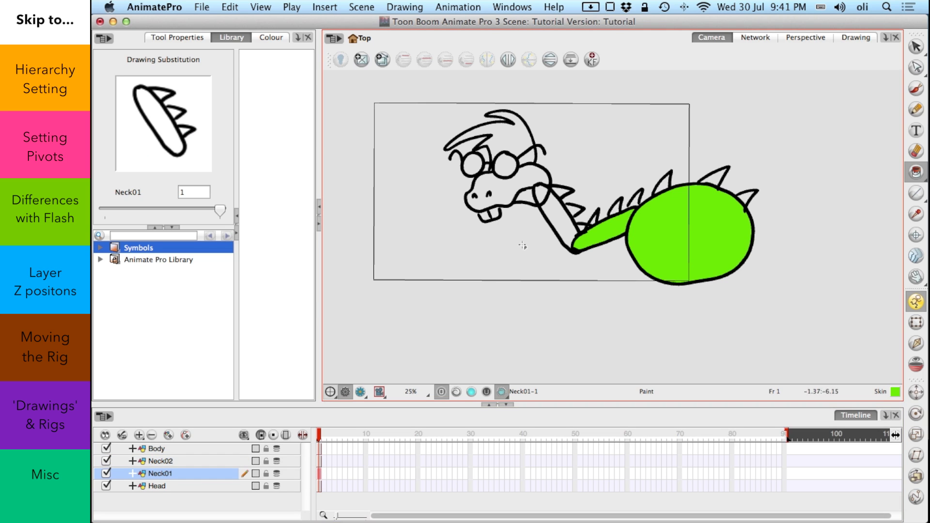
left_click(557, 213)
left_click(319, 485)
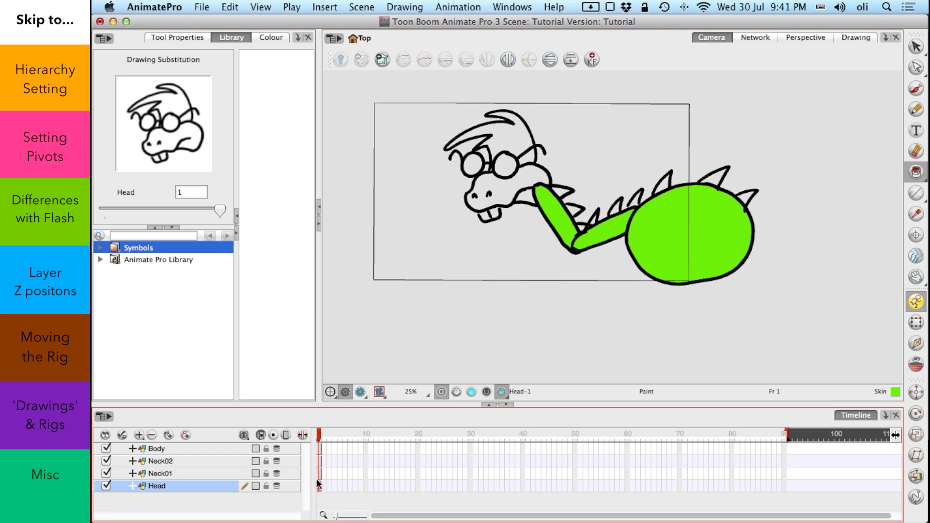
left_click(549, 195)
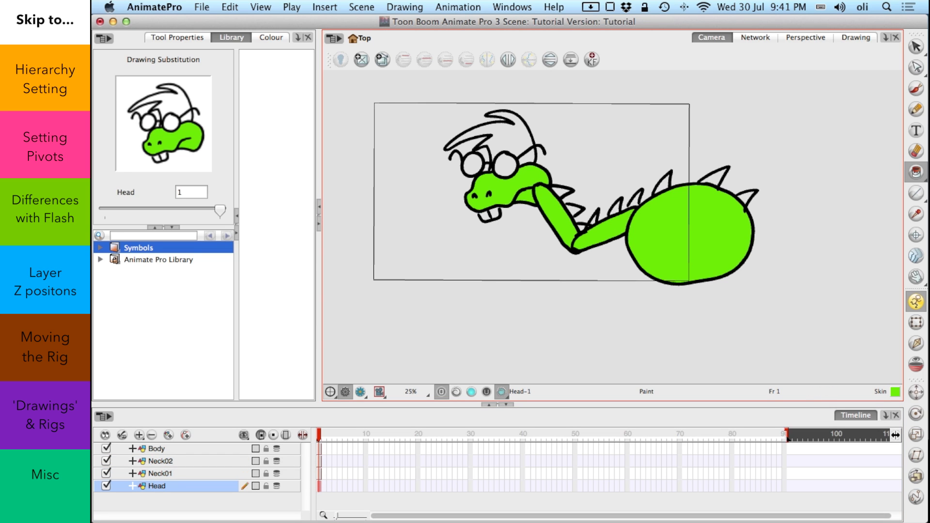
Paint the hair Red and fill both glasses lenses with the Eye colour
left_click(266, 37)
left_click(140, 281)
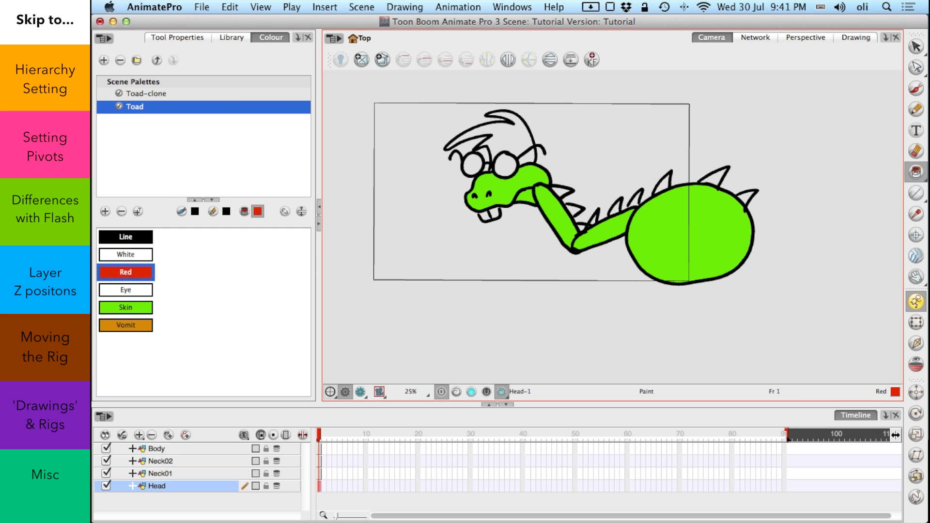
left_click(517, 141)
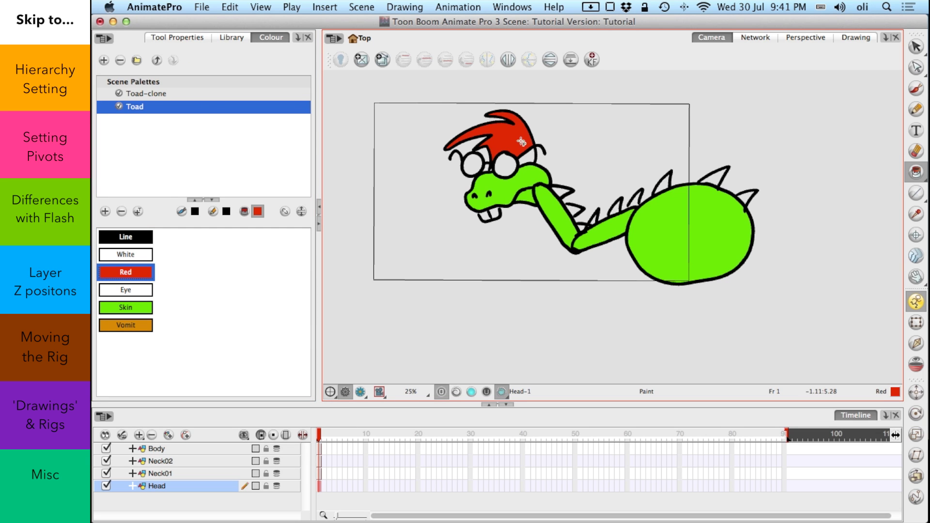
left_click(146, 273)
left_click(137, 289)
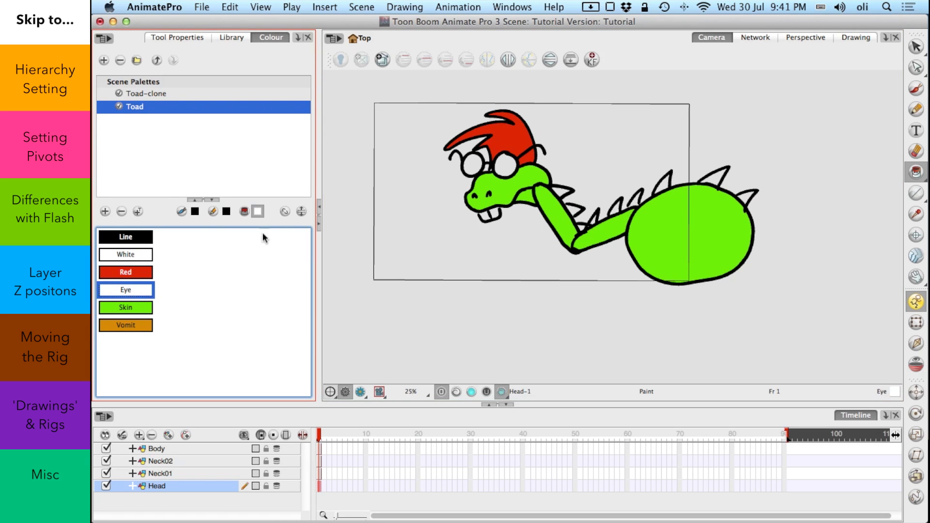
left_click(481, 171)
left_click(506, 165)
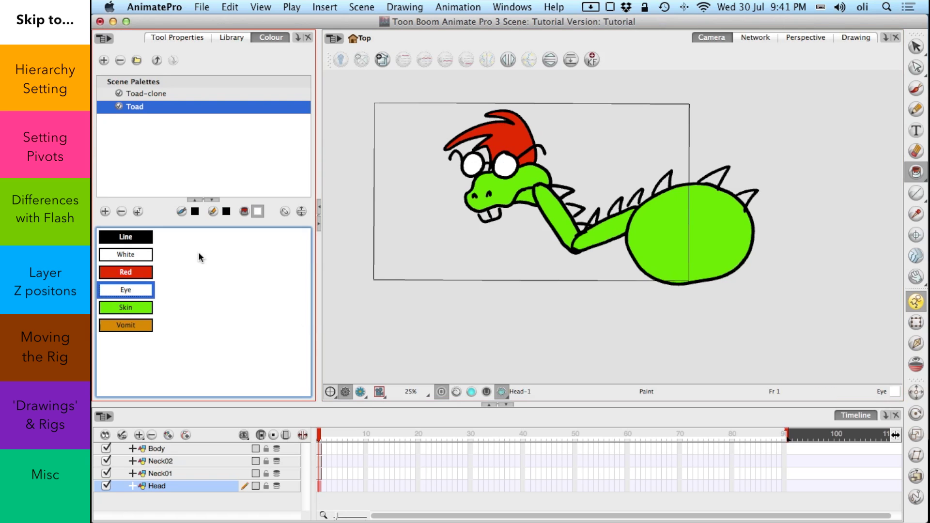
Paint the spikes on Neck01, Neck02 and the Body red
left_click(145, 255)
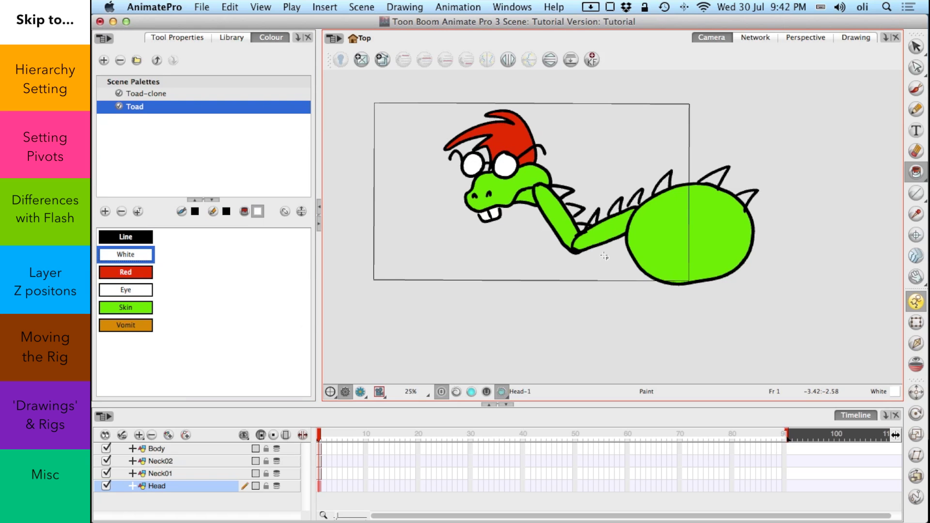
left_click(146, 272)
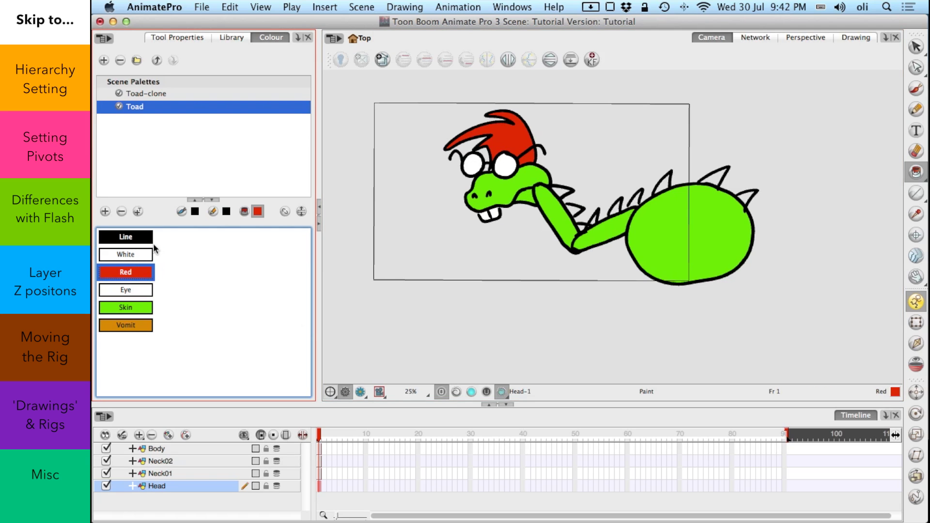
left_click(319, 473)
left_click(562, 193)
left_click(577, 214)
left_click(318, 461)
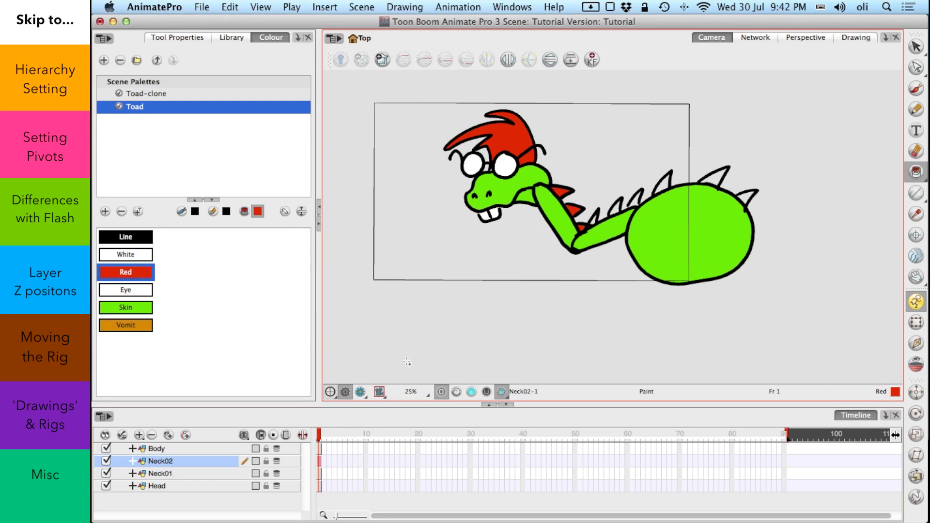
left_click(616, 210)
left_click(638, 200)
left_click(319, 449)
left_click(667, 186)
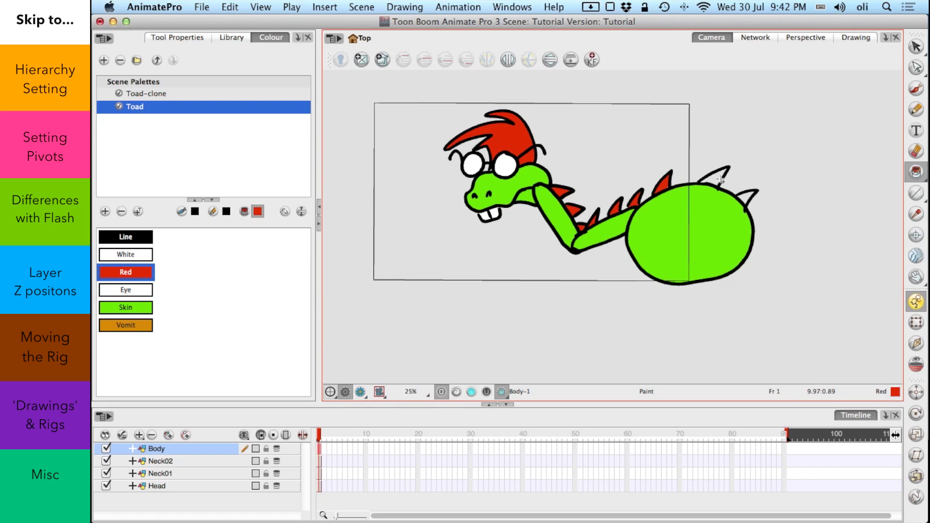
left_click(721, 181)
left_click(746, 198)
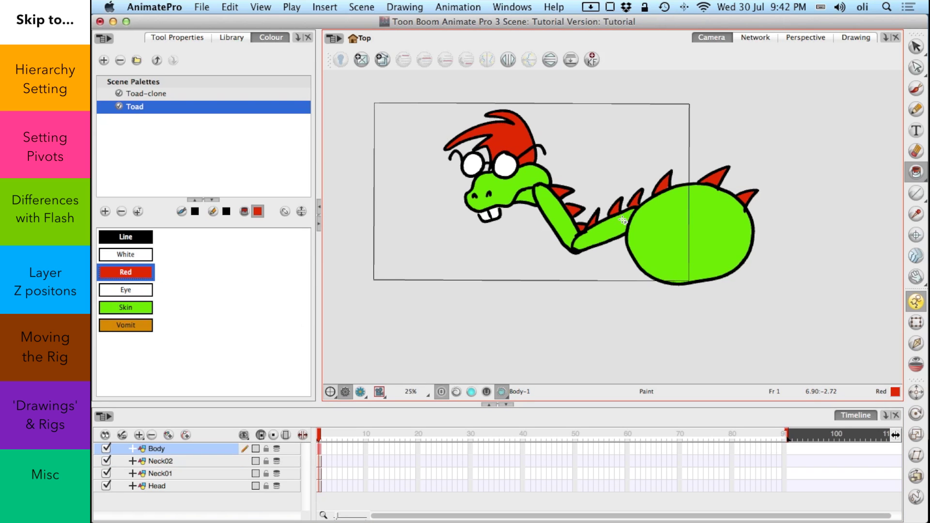
Move the Head layer to the top of the timeline and Body to the bottom
left_click(223, 449)
left_click(200, 485)
left_click_drag(205, 482, 206, 460)
left_click(204, 467)
left_click(204, 474)
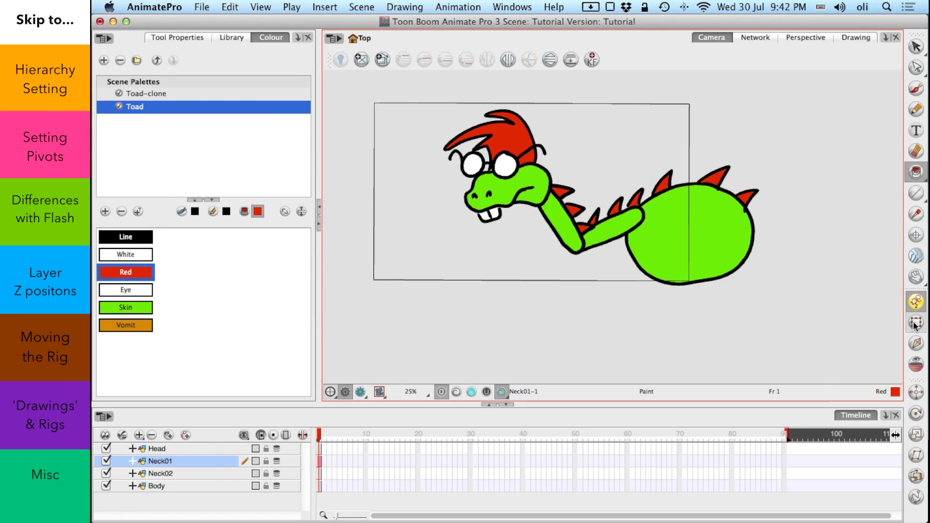
Select the head drawing, test moving it off the neck, undo, and deselect
left_click(917, 46)
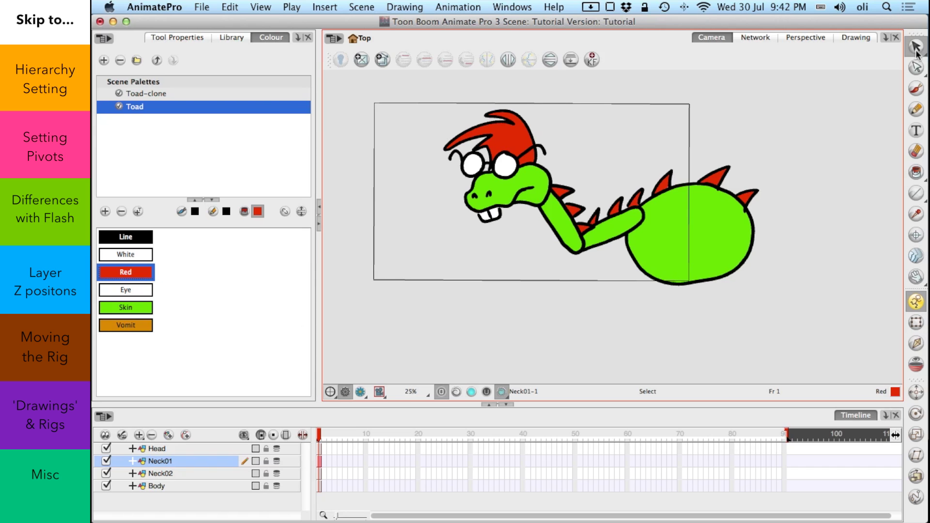
mouse_move(565, 99)
left_mouse_down()
mouse_move(492, 239)
mouse_move(557, 96)
left_mouse_up()
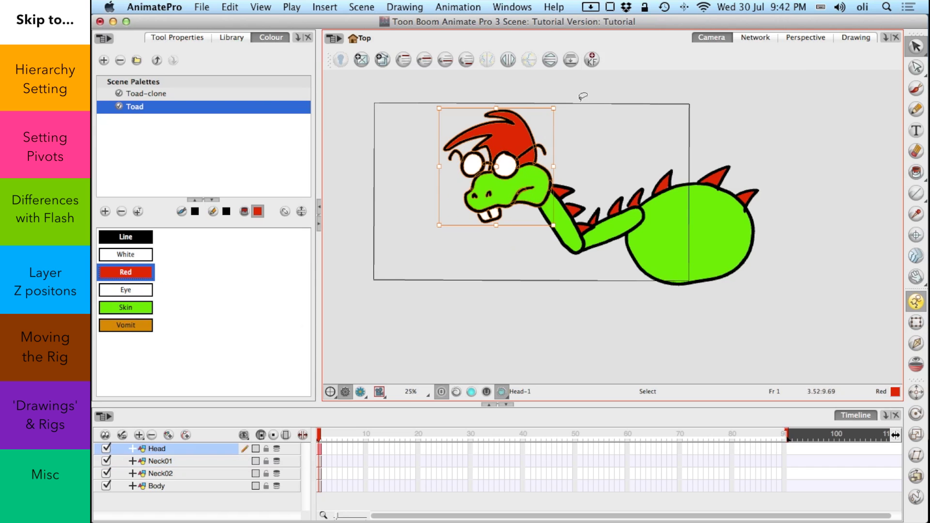
mouse_move(545, 168)
left_mouse_down()
mouse_move(504, 139)
mouse_move(551, 193)
mouse_move(540, 143)
left_mouse_up()
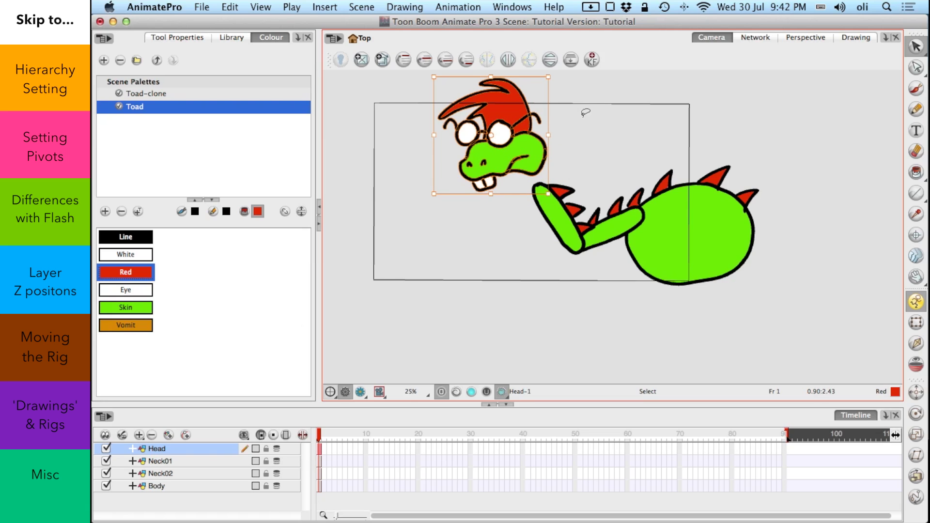
key("super+z")
key("super+z")
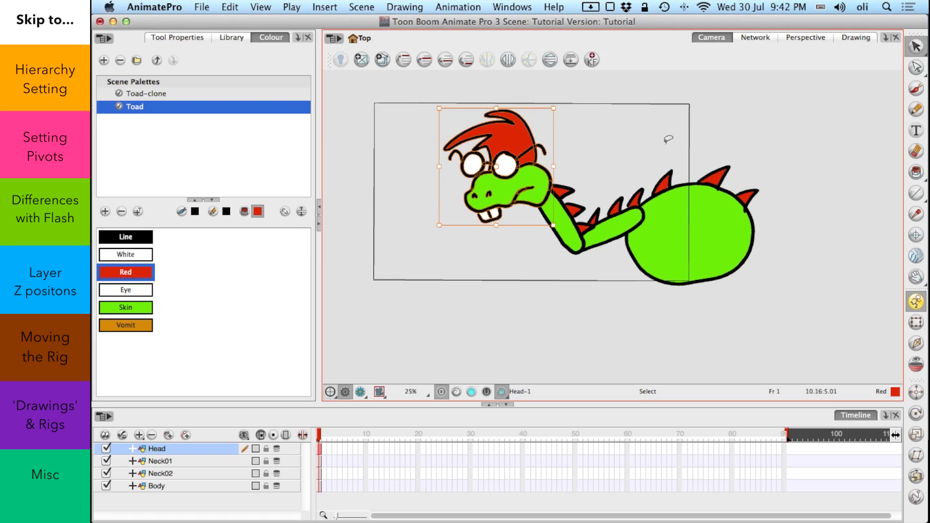
left_click(670, 136)
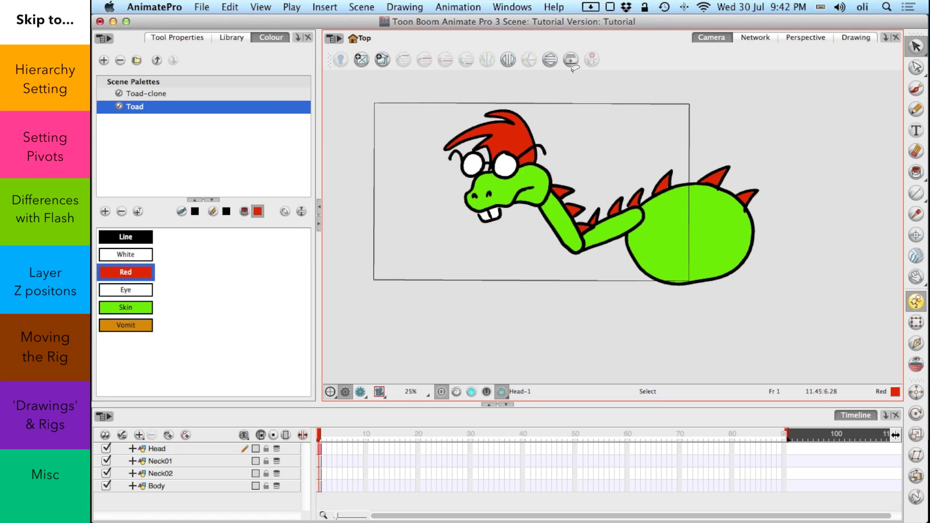
Select the Body layer and return to frame 1
left_click(208, 486)
left_click(202, 450)
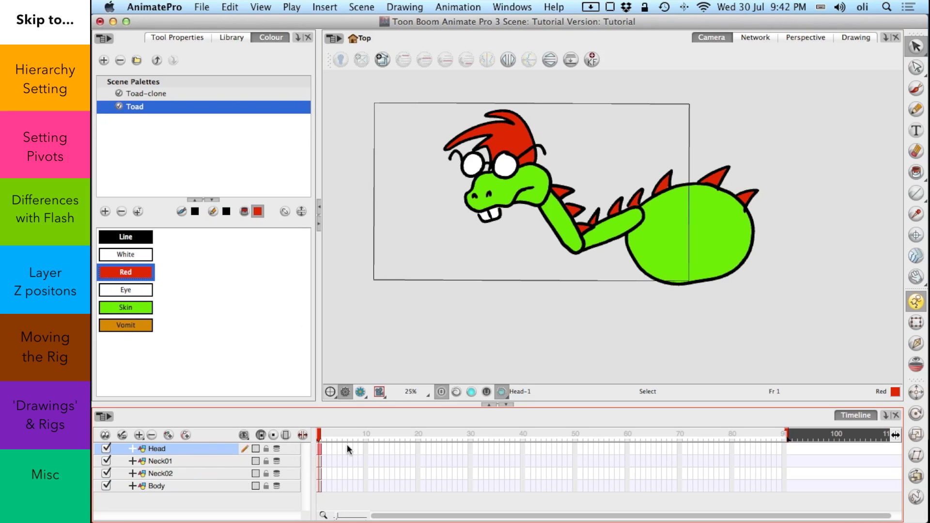
left_click(320, 457)
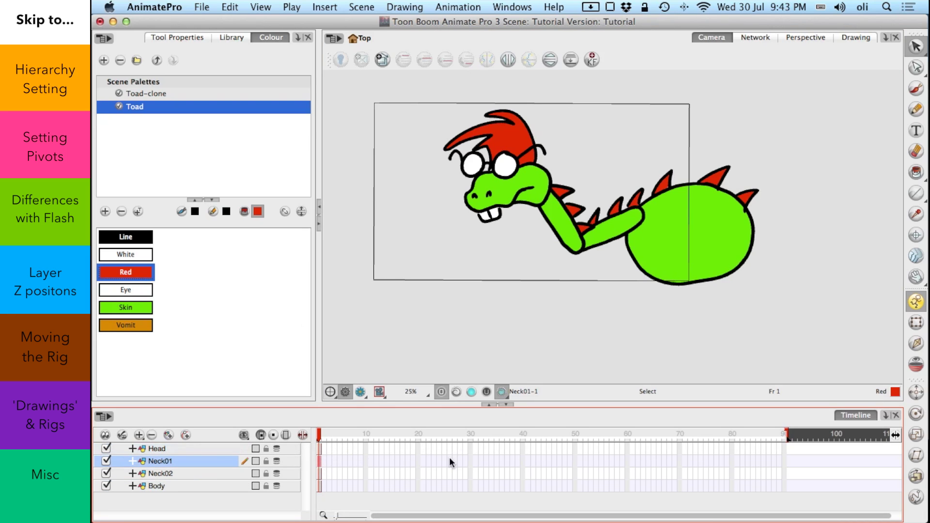
left_click(320, 472)
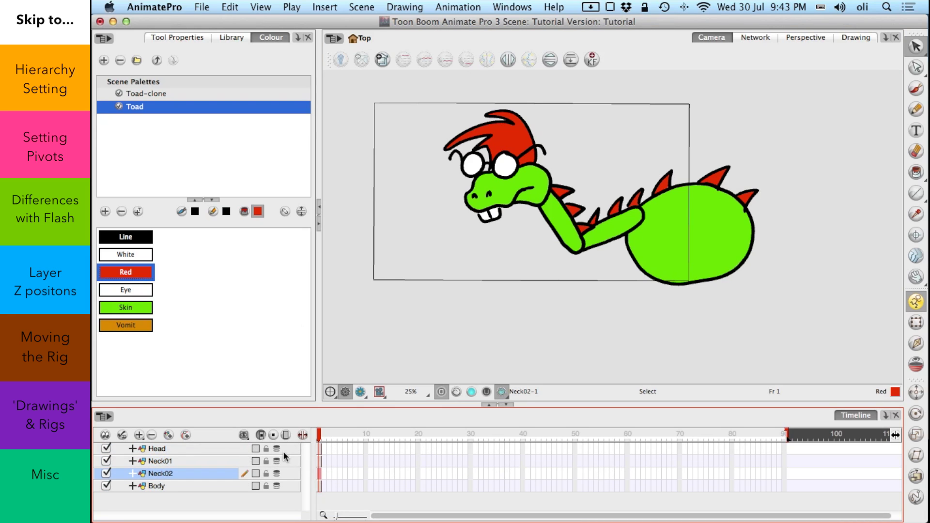
left_click(323, 485)
left_click(318, 449)
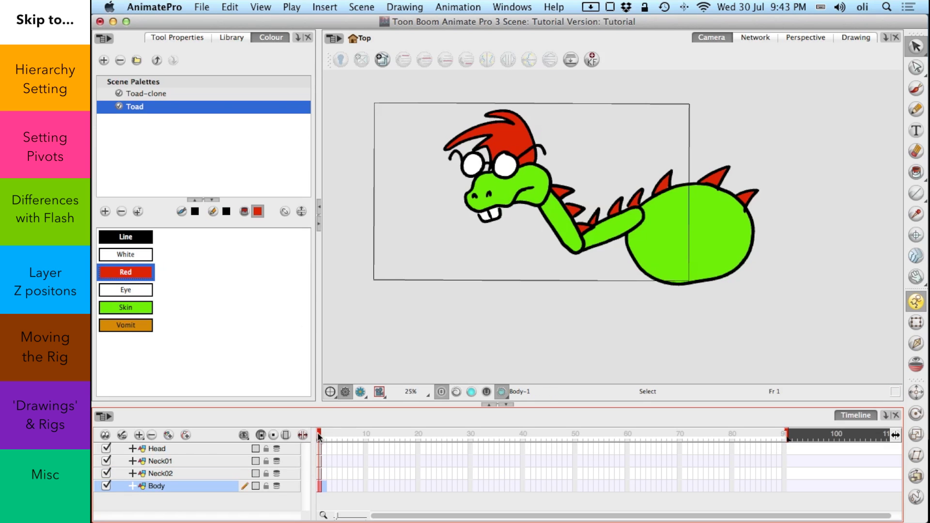
With the Transform tool, test moving and rotating the body, undo, and rotate it slightly clockwise
left_click(917, 323)
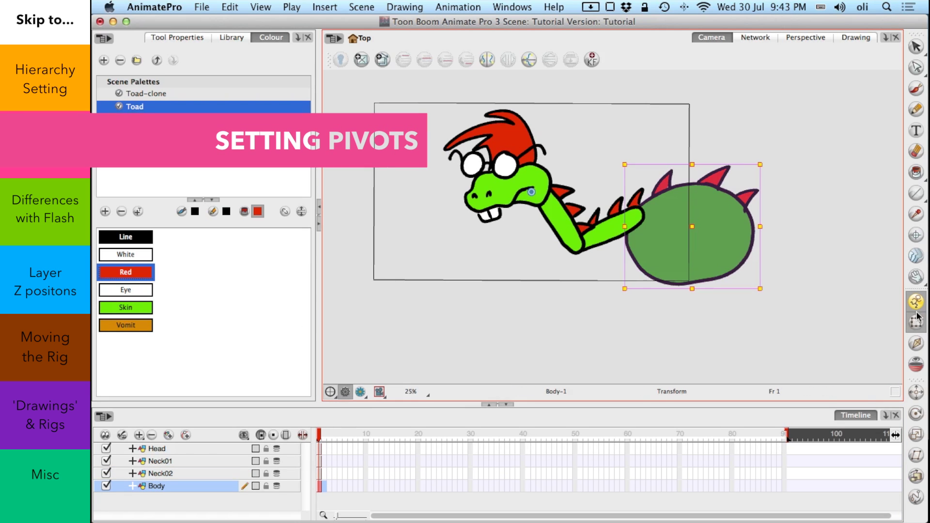
mouse_move(713, 229)
left_mouse_down()
mouse_move(796, 175)
mouse_move(738, 173)
mouse_move(784, 146)
left_mouse_up()
key("super+z")
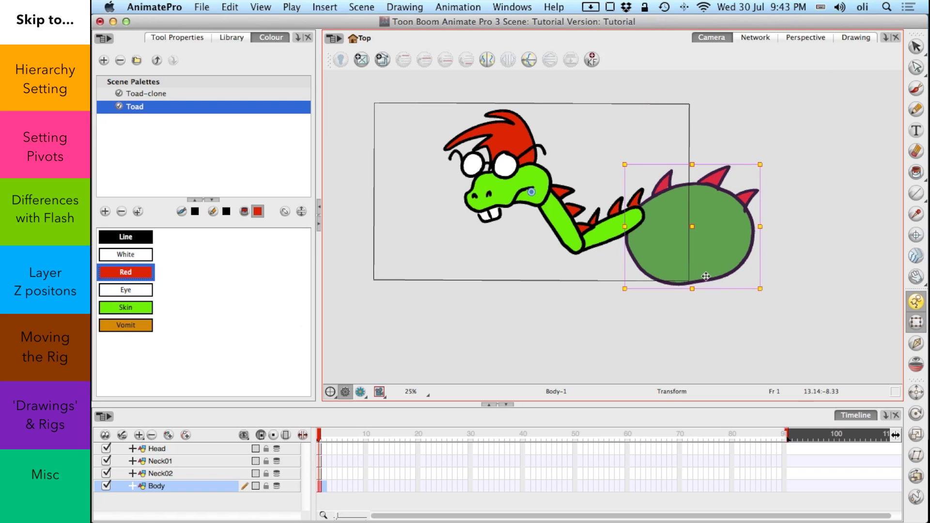
left_click_drag(771, 158, 793, 208)
key("super+z")
key("super+a")
left_click(819, 150)
left_click(684, 195)
mouse_move(758, 183)
left_mouse_down()
mouse_move(779, 160)
mouse_move(804, 224)
mouse_move(775, 178)
left_mouse_up()
Set the Body's drawing pivot at its bottom edge with the Drawing Pivot tool
left_click(917, 235)
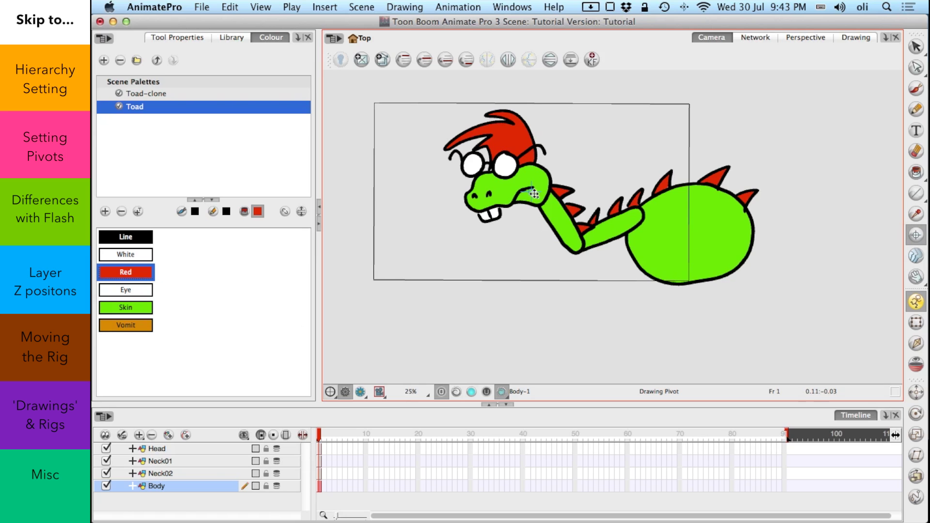
mouse_move(532, 192)
left_mouse_down()
mouse_move(652, 182)
mouse_move(700, 199)
left_mouse_up()
left_click(783, 163)
left_click(631, 336)
left_click(825, 173)
left_click(751, 256)
left_click(700, 275)
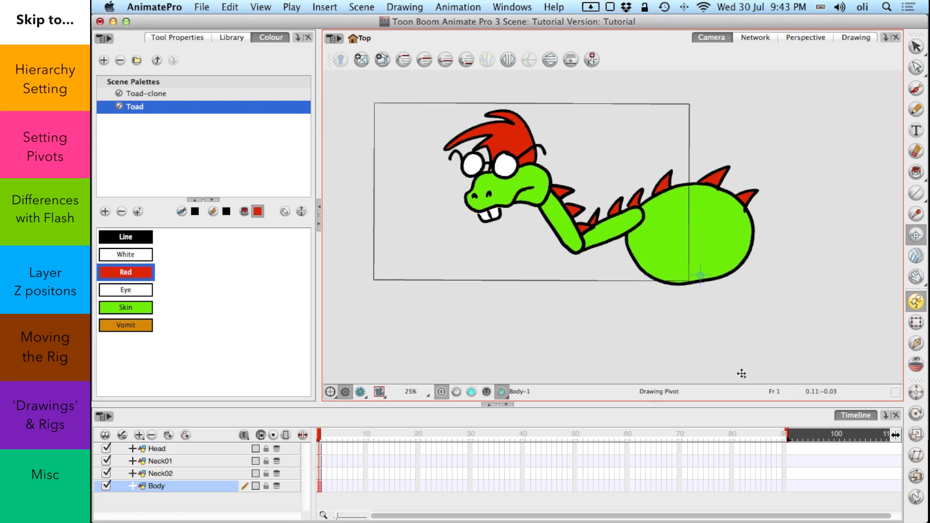
Set pivots for Neck02 at the neck base, Neck01 at its lower bend, Head at the neck top
left_click(320, 473)
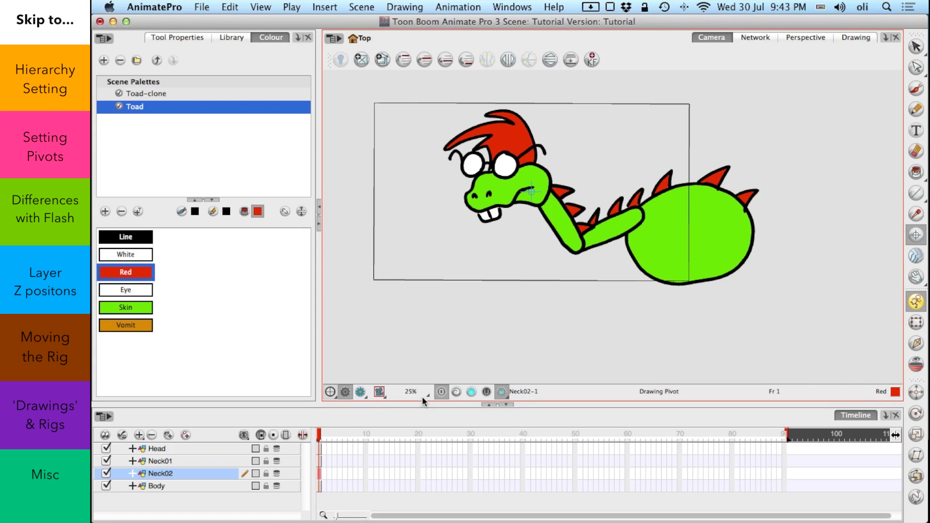
left_click(640, 216)
left_click(319, 460)
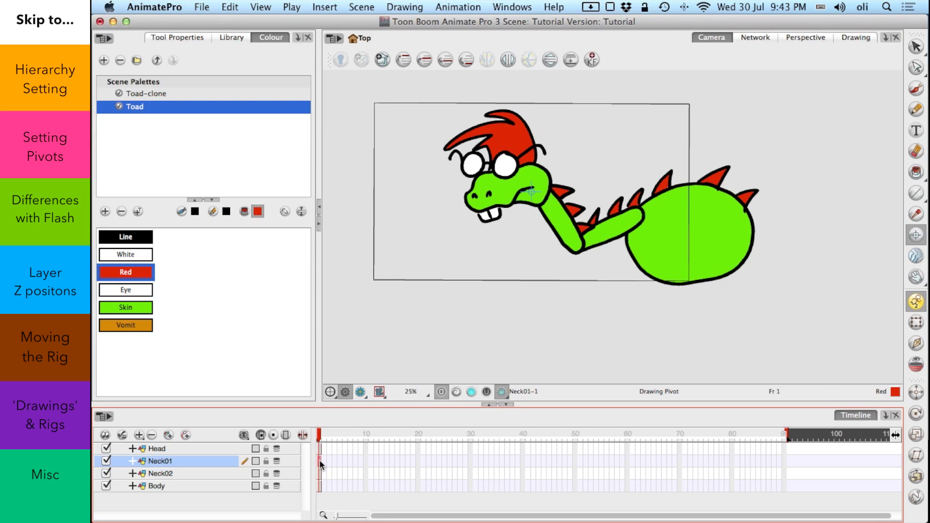
left_click(576, 245)
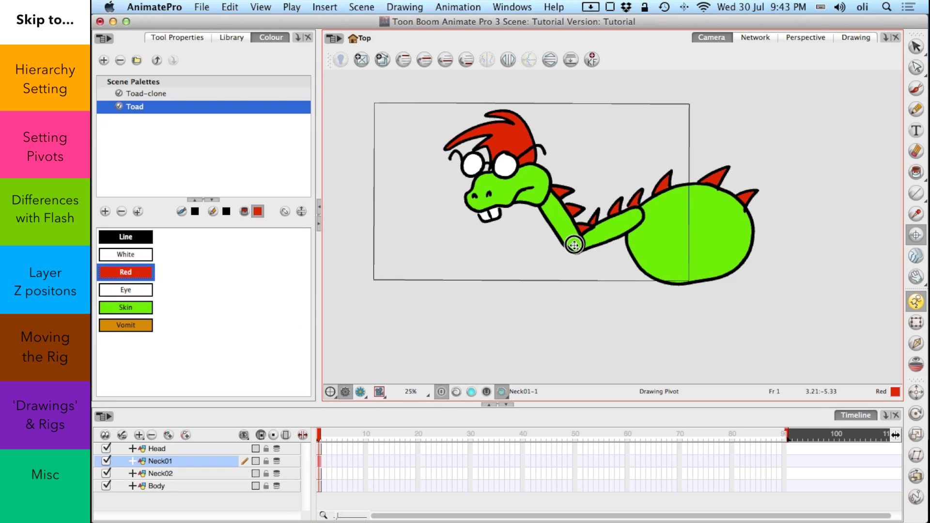
left_click(318, 450)
left_click(540, 198)
With the Transform tool, rotate the head, Neck01 (near vertical) and Neck02 around their pivots
left_click(916, 322)
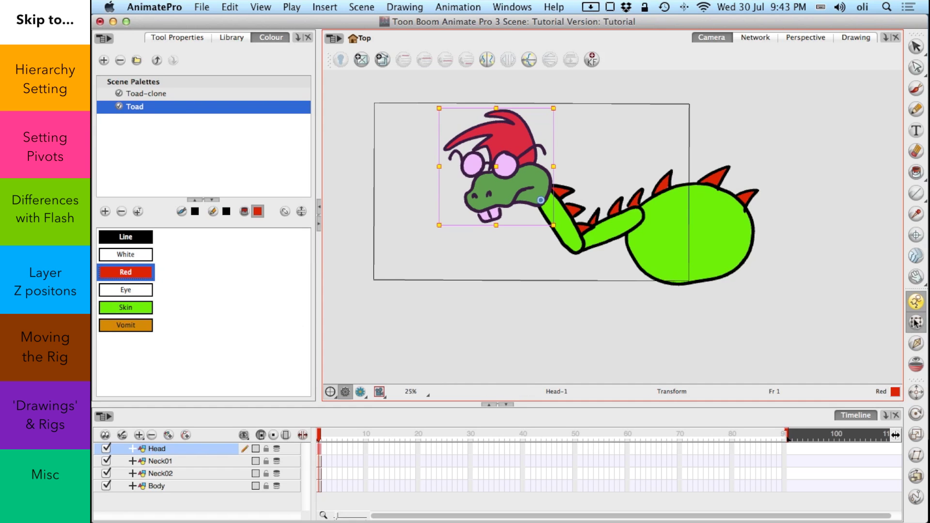
mouse_move(563, 104)
left_mouse_down()
mouse_move(623, 118)
mouse_move(588, 100)
mouse_move(567, 107)
left_mouse_up()
left_click(319, 462)
mouse_move(603, 178)
left_mouse_down()
mouse_move(649, 183)
mouse_move(621, 155)
mouse_move(573, 155)
left_mouse_up()
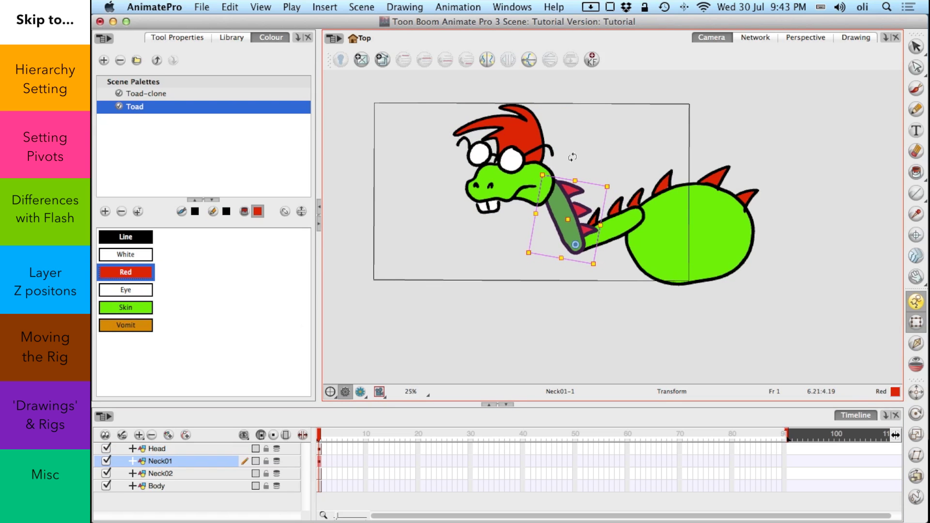
left_click(320, 473)
mouse_move(648, 175)
left_mouse_down()
mouse_move(647, 153)
mouse_move(677, 165)
left_mouse_up()
At frame 1, rotate the Body around its pivot, then back to near upright
left_click(322, 486)
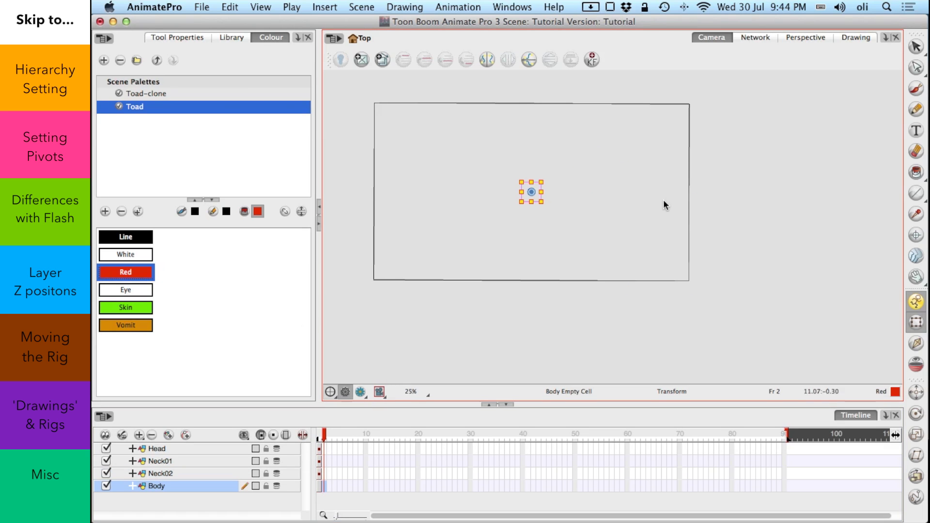
left_click(319, 485)
mouse_move(770, 158)
left_mouse_down()
mouse_move(787, 182)
mouse_move(763, 138)
left_mouse_up()
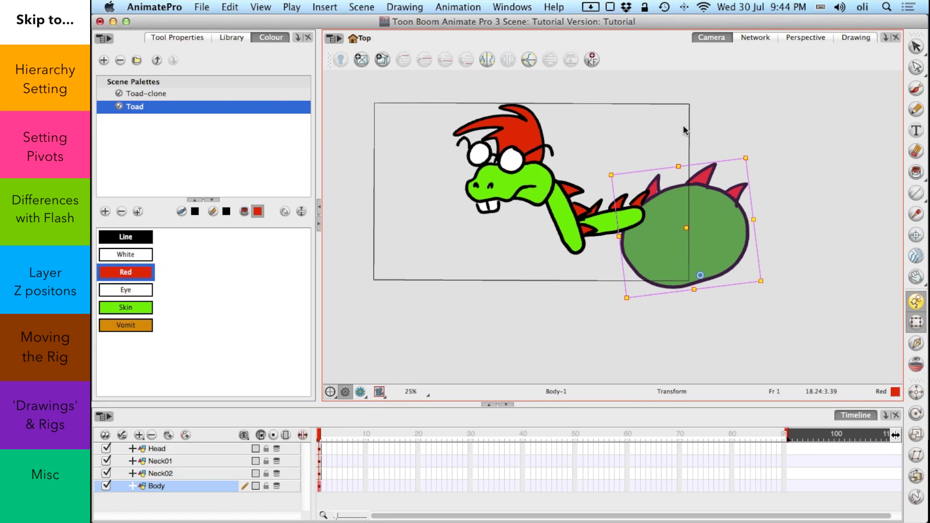
left_click_drag(762, 153, 774, 171)
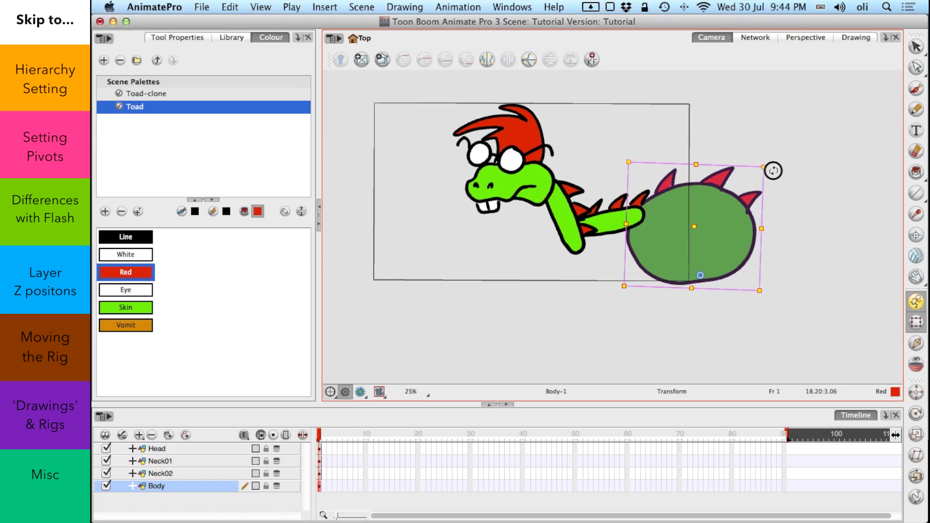
Check the Head, Neck01, Neck02 and Body layers, then rotate Neck02 slightly downward around its pivot
left_click(319, 449)
left_click(319, 461)
left_click(319, 474)
left_click(319, 448)
key("Down")
key("Down")
key("Down")
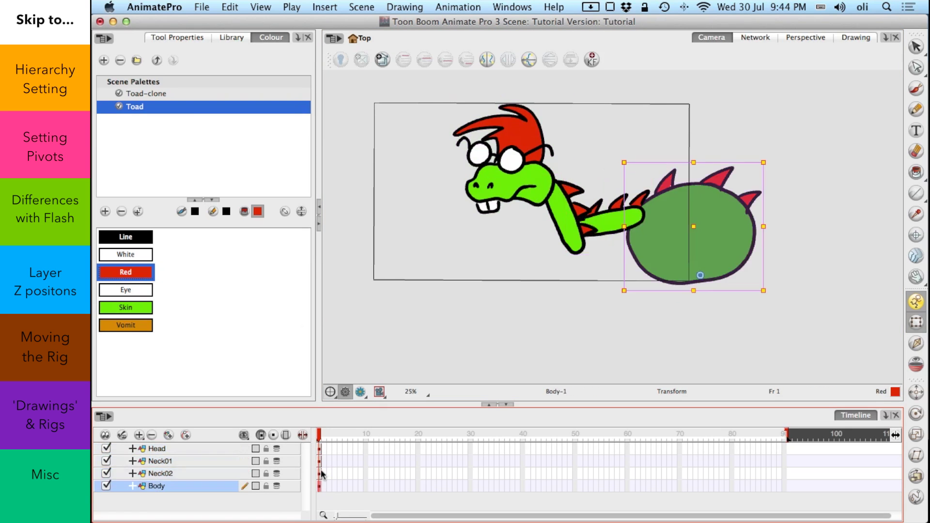
left_click(319, 461)
left_click(320, 487)
left_click(610, 229)
left_click_drag(565, 263, 573, 287)
left_click(609, 257)
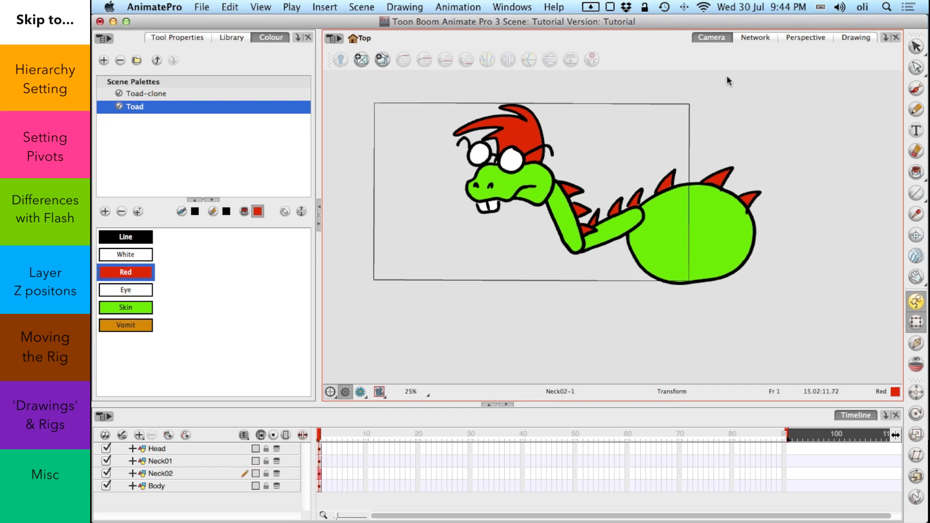
Select the whole dragon, move its pivot onto the body, and rotate it around that pivot
mouse_move(762, 92)
left_mouse_down()
mouse_move(471, 280)
mouse_move(809, 167)
mouse_move(442, 199)
mouse_move(761, 145)
left_mouse_up()
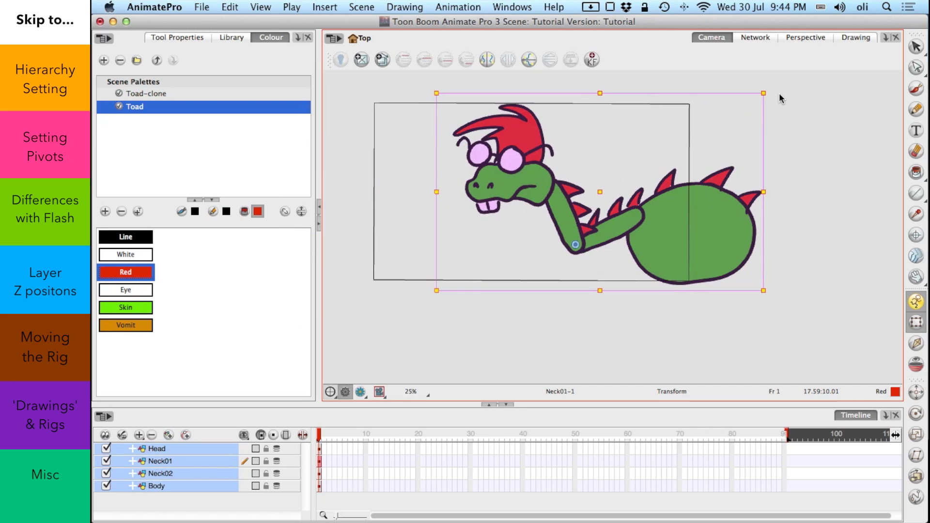
left_click_drag(575, 245, 704, 272)
left_click_drag(772, 93, 811, 129)
left_click(833, 129)
Rotate the head and both neck pieces around a shared pivot at the neck bend, then undo it
mouse_move(632, 165)
left_mouse_down()
mouse_move(521, 94)
mouse_move(624, 146)
left_mouse_up()
left_click_drag(649, 203, 650, 204)
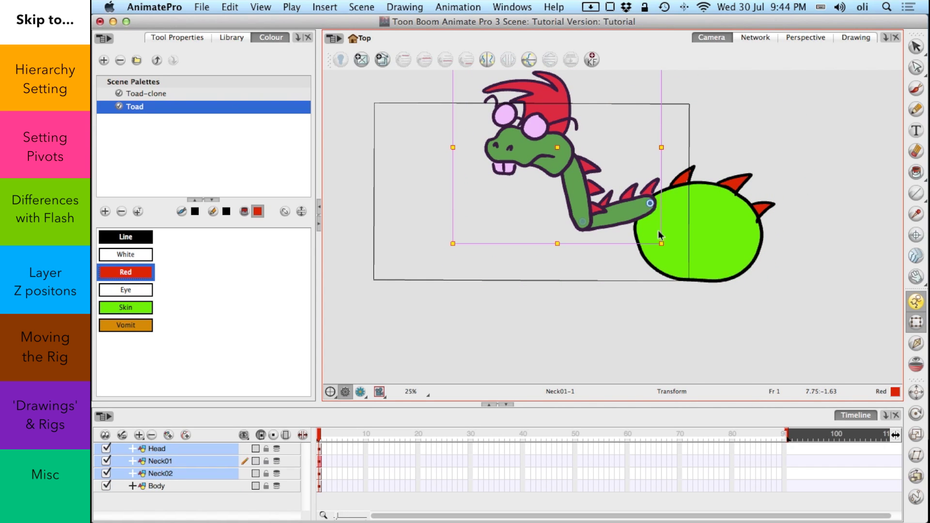
mouse_move(675, 247)
left_mouse_down()
mouse_move(634, 245)
mouse_move(679, 249)
left_mouse_up()
key("ctrl+z")
Rotate the head and Neck01 together, then tilt the head alone
left_click(585, 199)
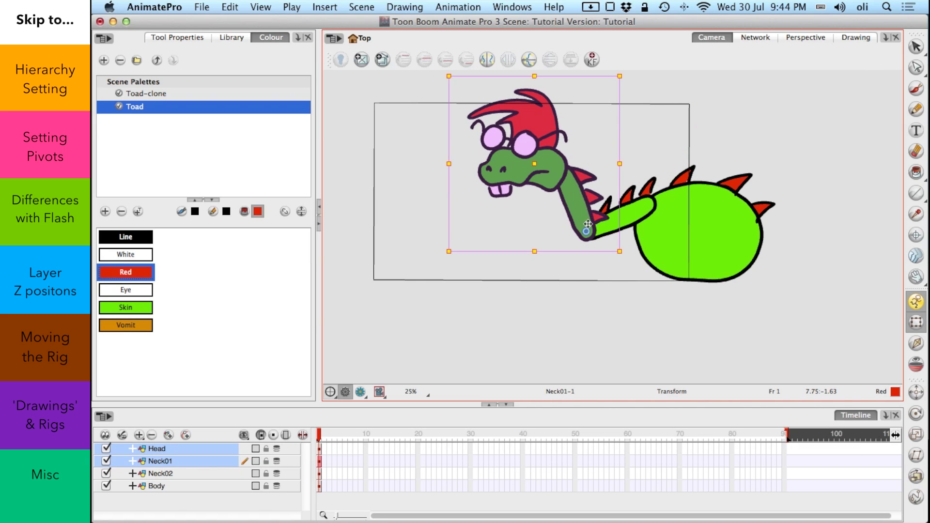
left_click_drag(634, 84, 598, 116)
left_click(656, 110)
left_click(533, 172)
left_click(639, 72)
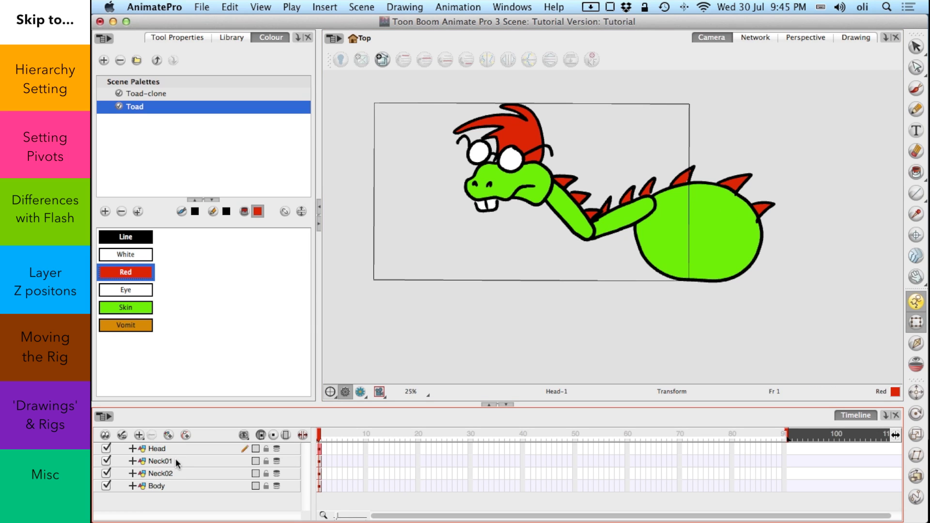
Parent Neck02 to Body and Head to Neck01 in the Timeline
mouse_move(177, 477)
left_mouse_down()
mouse_move(186, 489)
mouse_move(179, 461)
mouse_move(191, 486)
left_mouse_up()
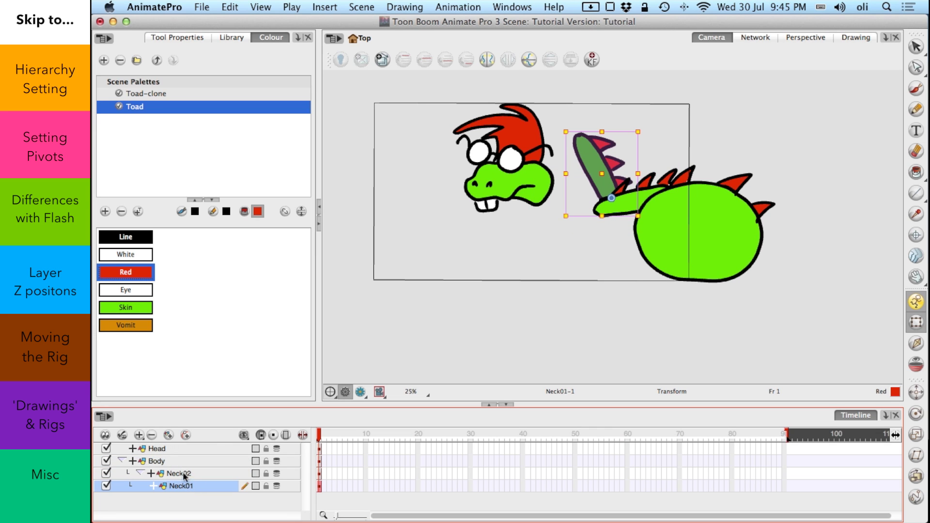
left_click_drag(158, 449, 194, 487)
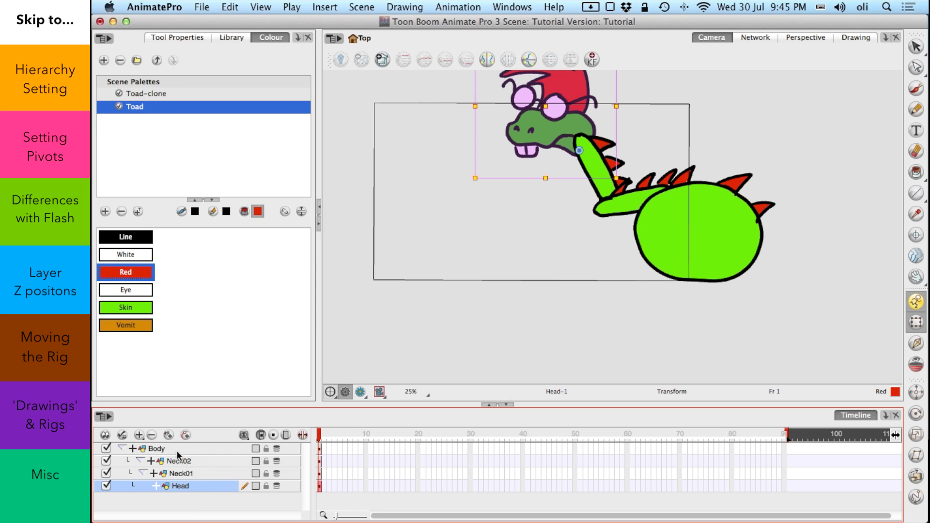
scroll(626, 169, "up", 2)
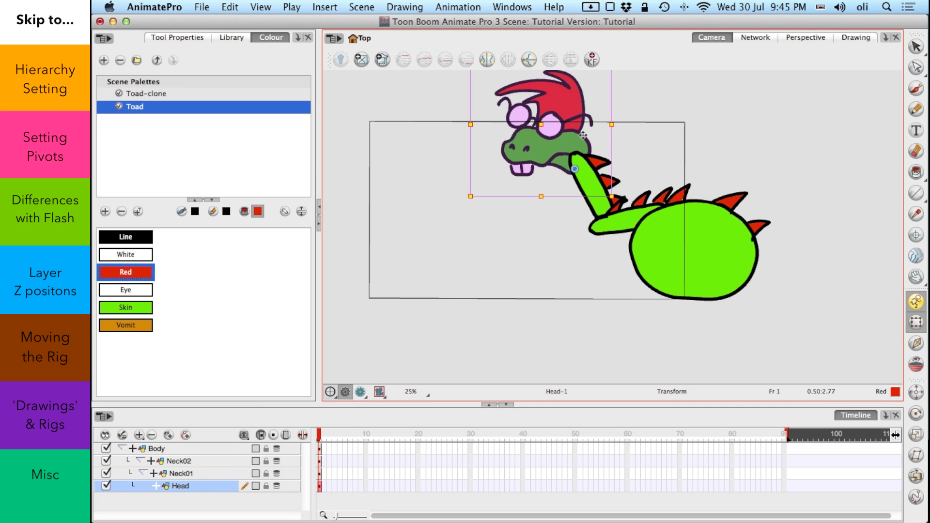
At frame 1, select the body, Neck01 and head in turn to check the chain
left_click(636, 153)
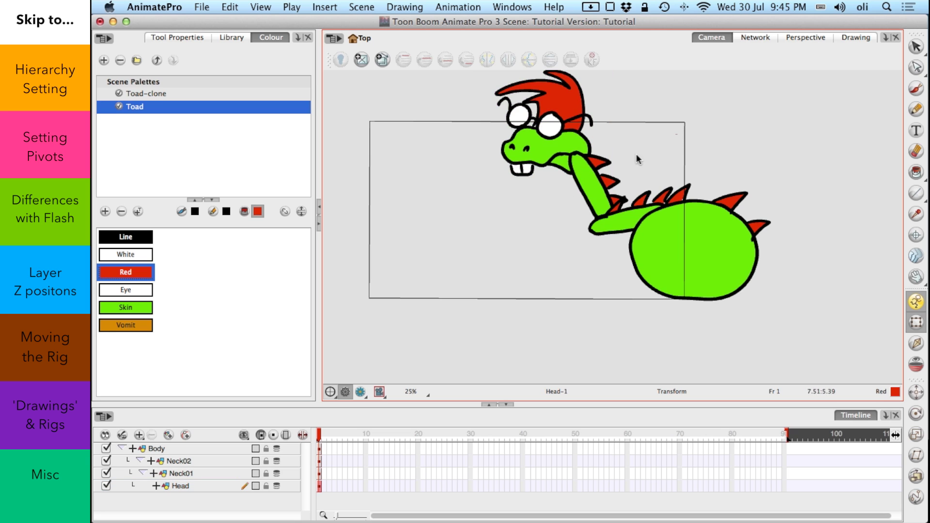
left_click(319, 439)
left_click(678, 229)
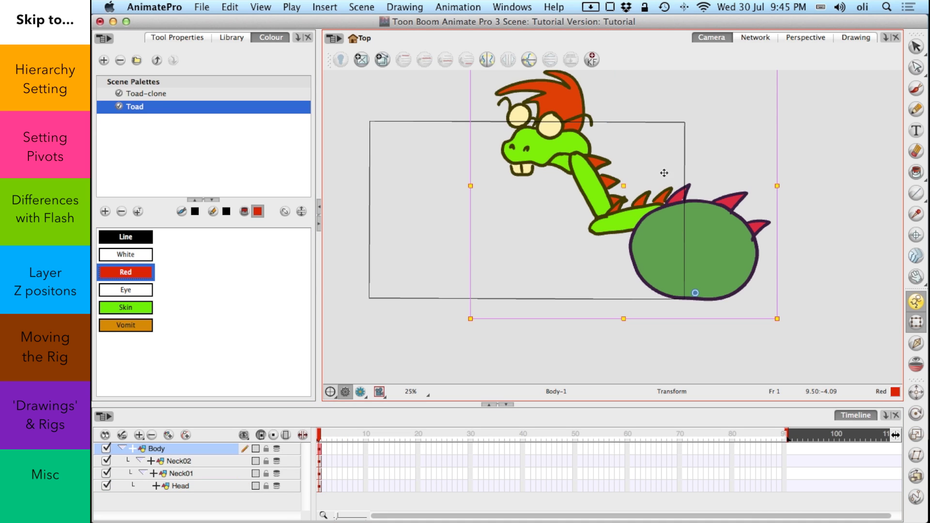
left_click(683, 126)
left_click(596, 193)
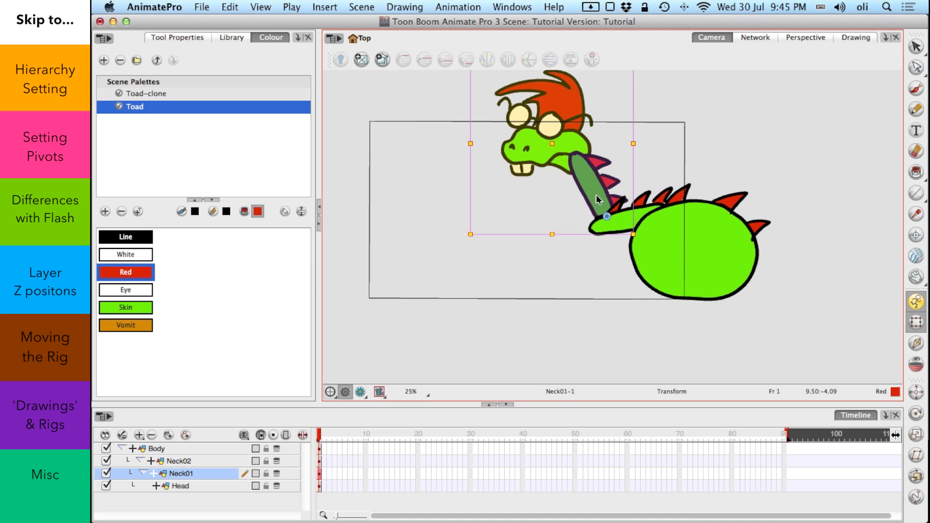
left_click(650, 151)
left_click(577, 134)
left_click(638, 115)
left_click(577, 136)
left_click(682, 129)
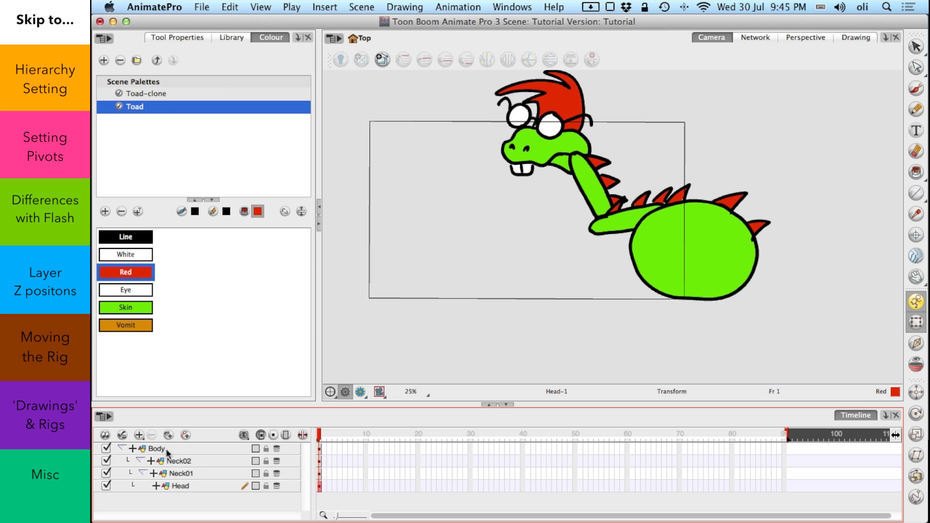
Nudge the Head layer in front of, then behind the neck's top with Alt+Down/Alt+Up
left_click(193, 487)
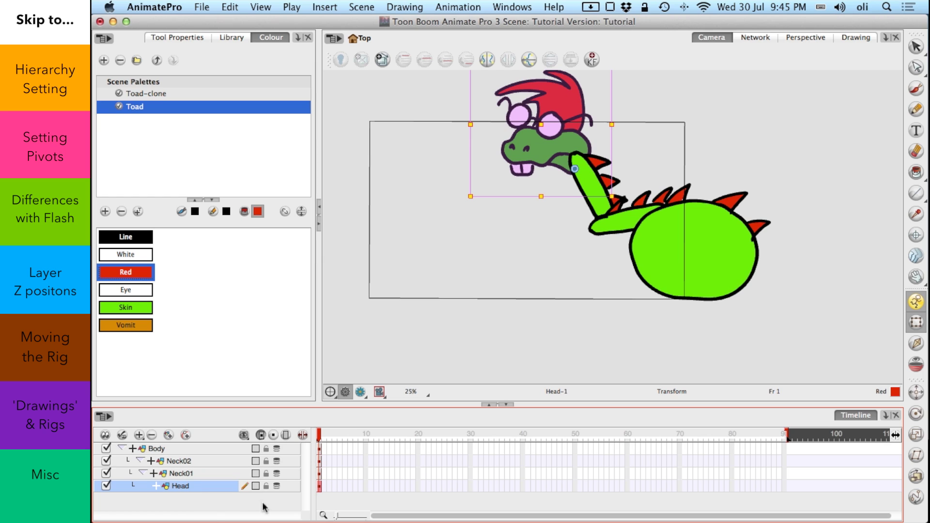
scroll(560, 160, "down", 1)
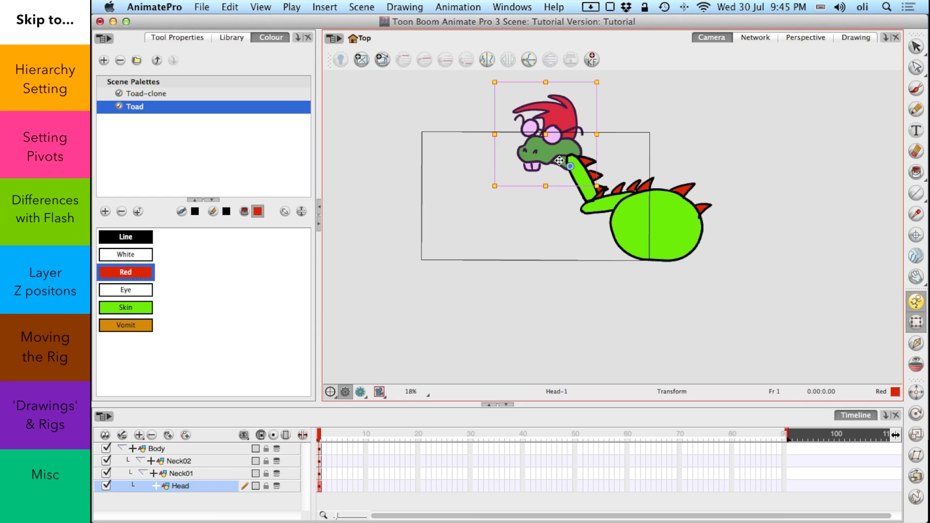
scroll(560, 160, "up", 2)
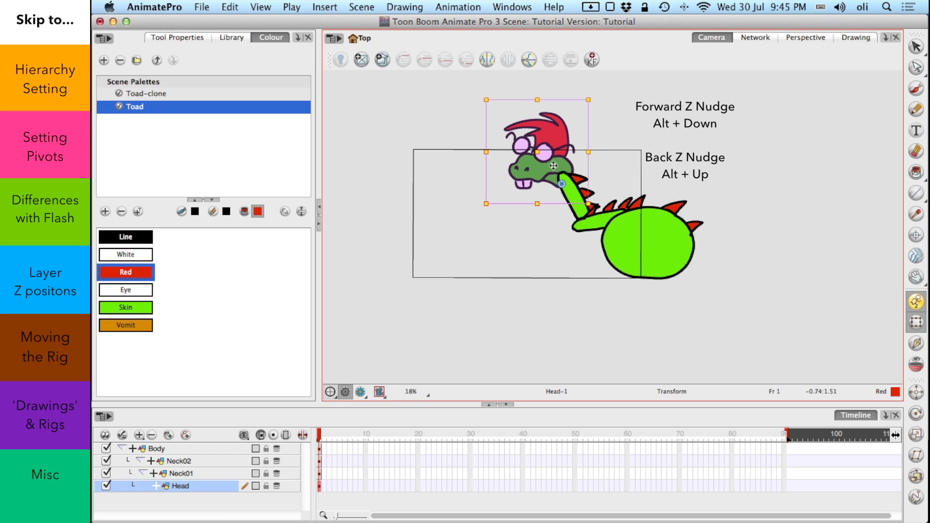
key("alt+Down")
key("alt+Up")
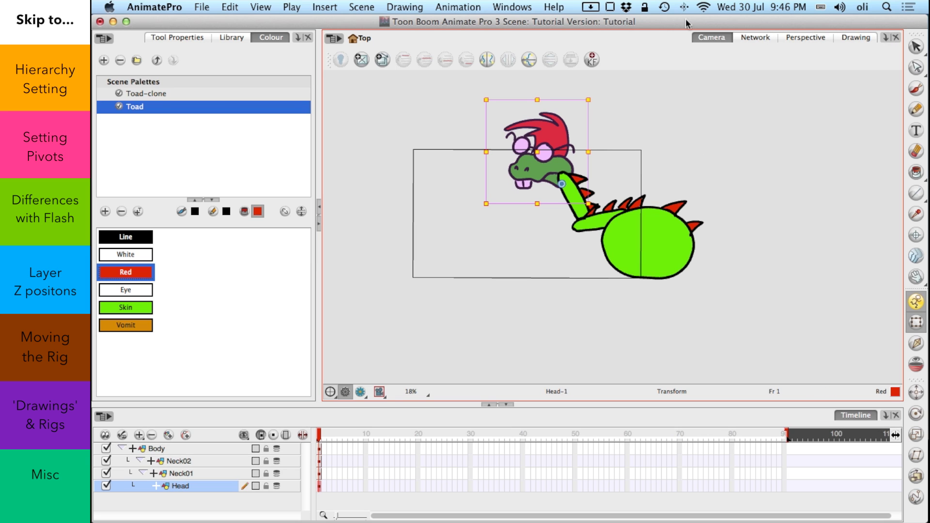
Cancel the Rename Tab dialog and bring up the list of view types to add
left_click(887, 39)
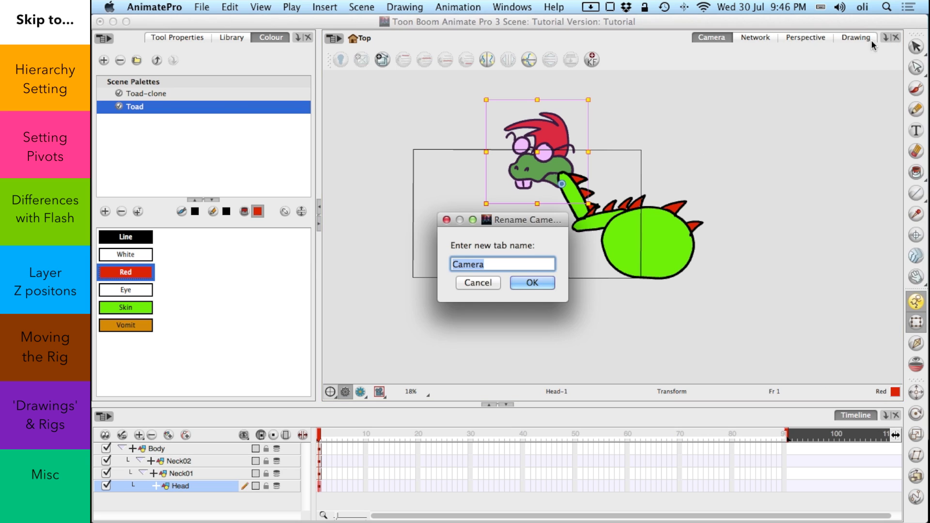
left_click(490, 285)
left_click(886, 38)
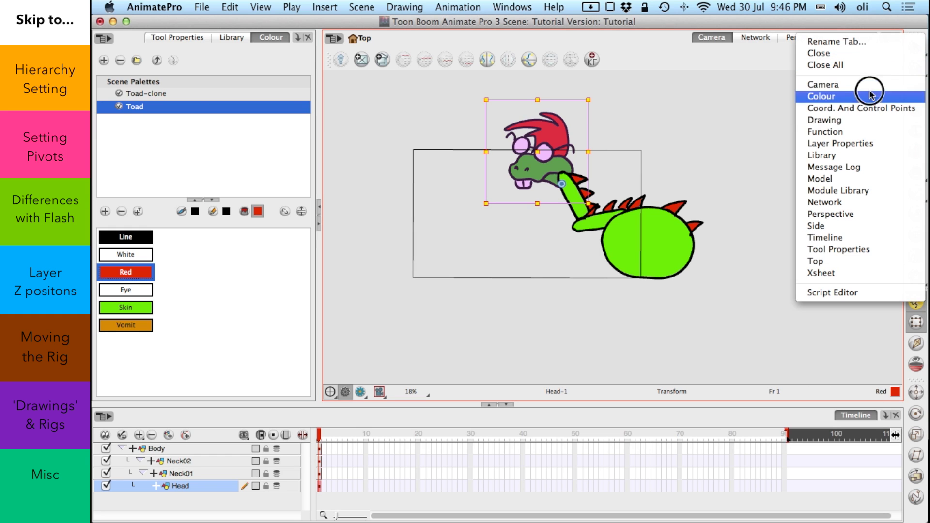
Add a Top view, zoom in on the dragon's edge-on layers, and choose the Translate tool
left_click(853, 263)
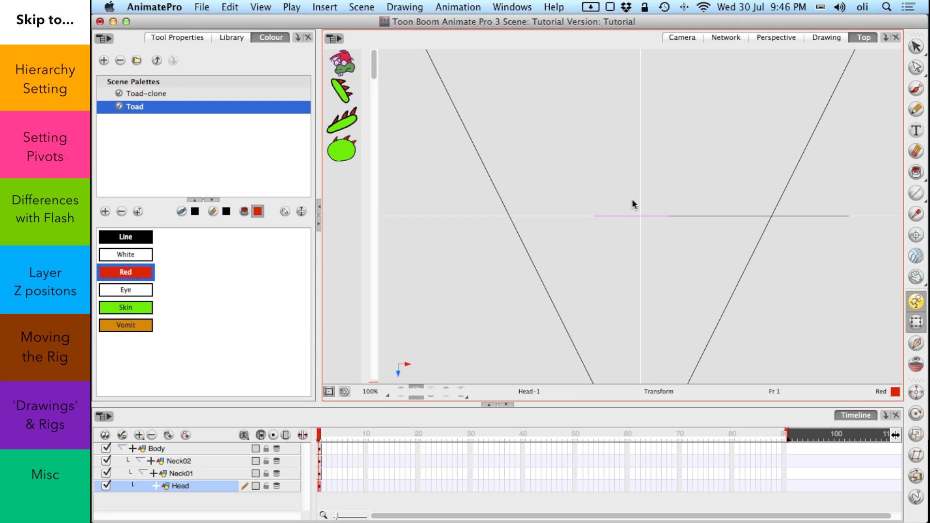
scroll(632, 199, "down", 5)
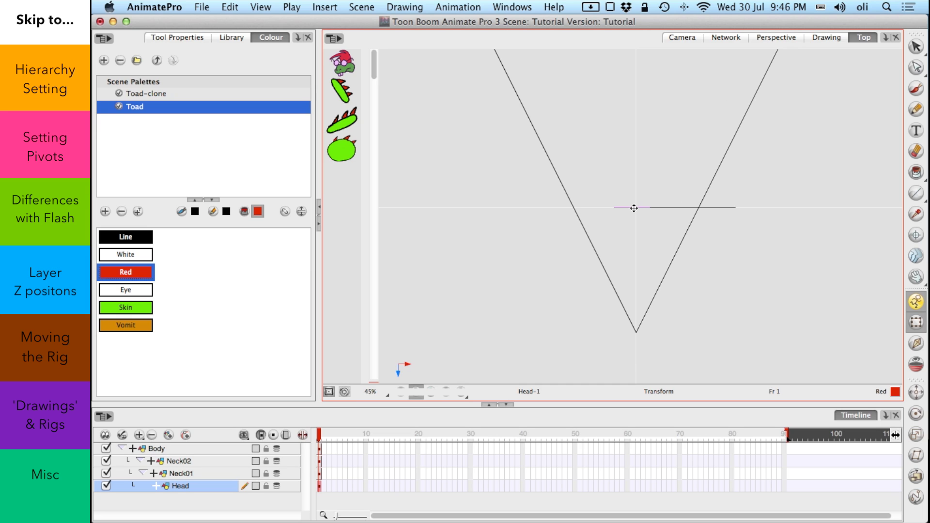
scroll(633, 208, "up", 5)
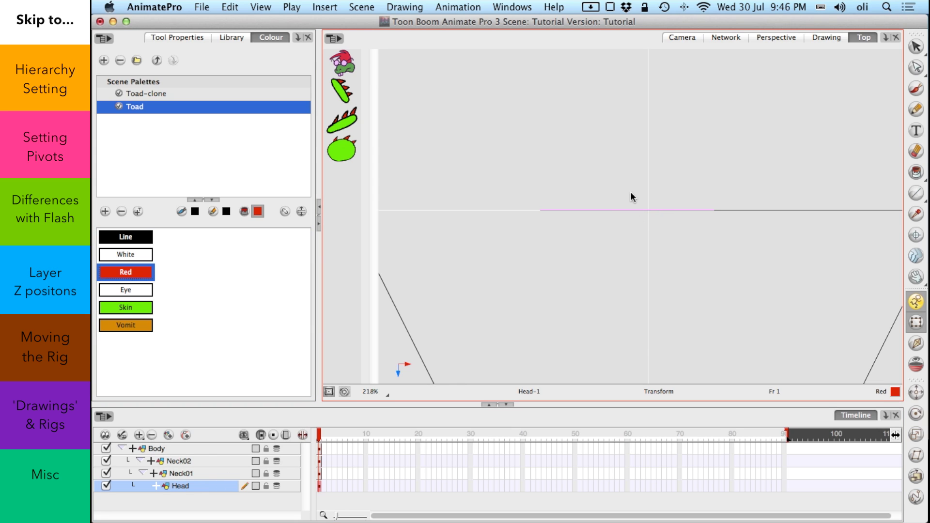
scroll(631, 196, "up", 4)
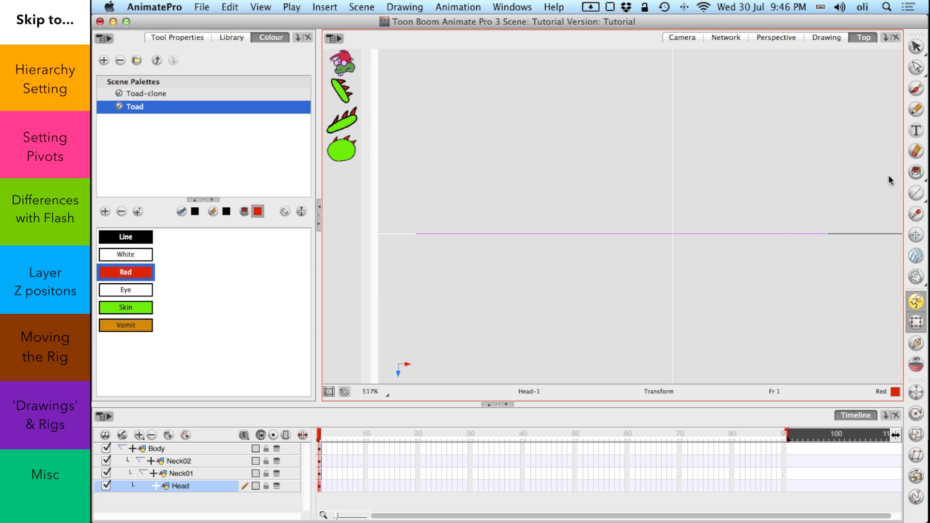
left_click(918, 393)
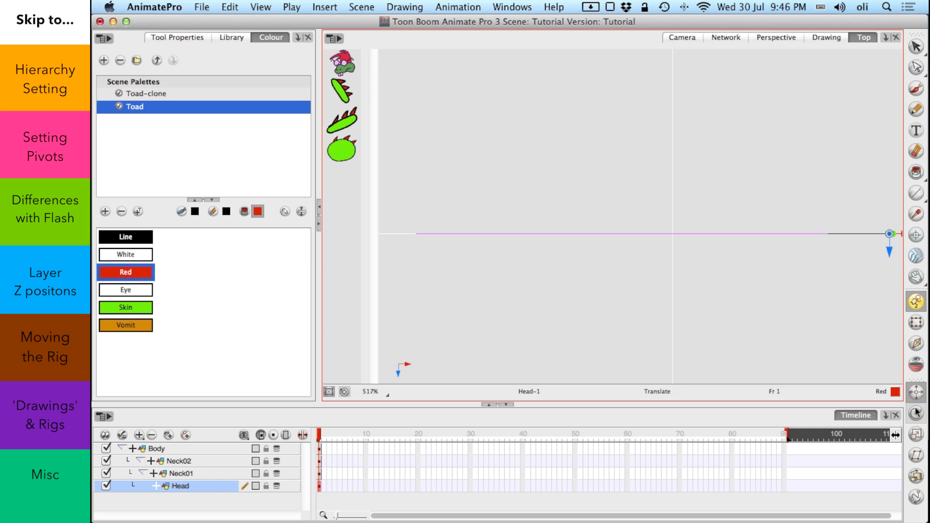
scroll(805, 228, "right", 5)
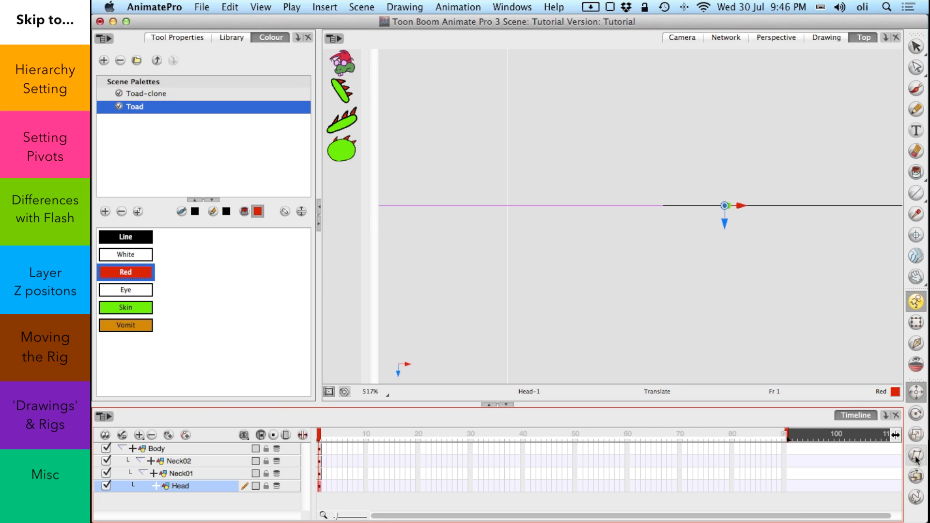
Keep the Translate tool and compare the rig in the Camera and Top views
left_click(916, 322)
left_click(917, 391)
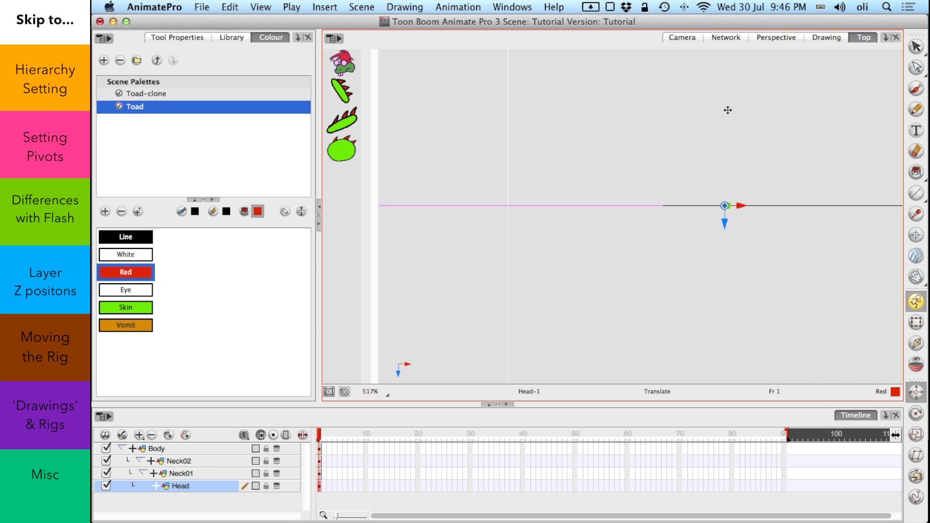
left_click(682, 37)
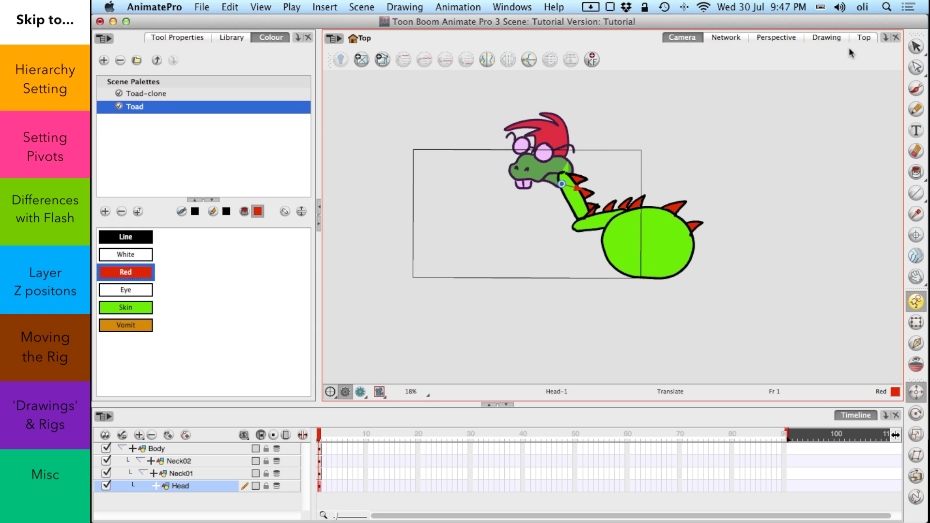
left_click(864, 37)
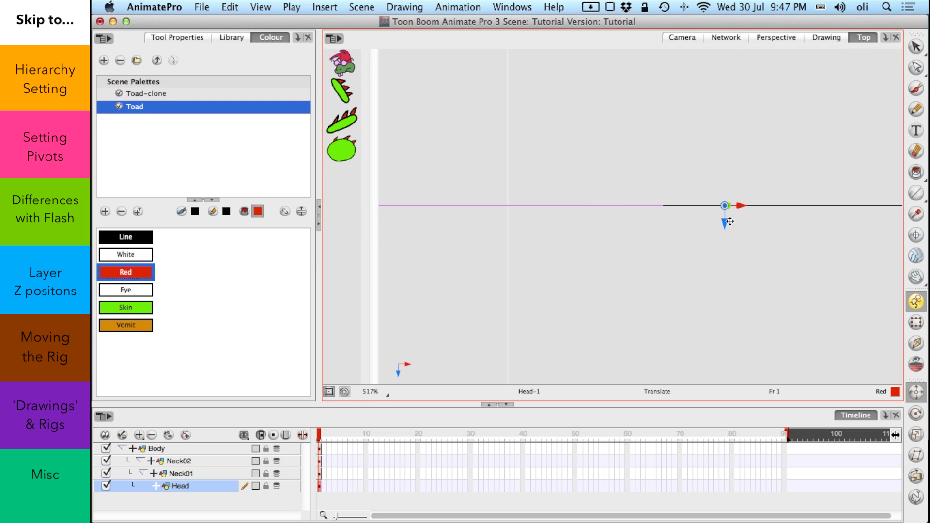
Push the Head layer back in depth, check it in Camera view, then restore its depth
left_click_drag(728, 226, 725, 268)
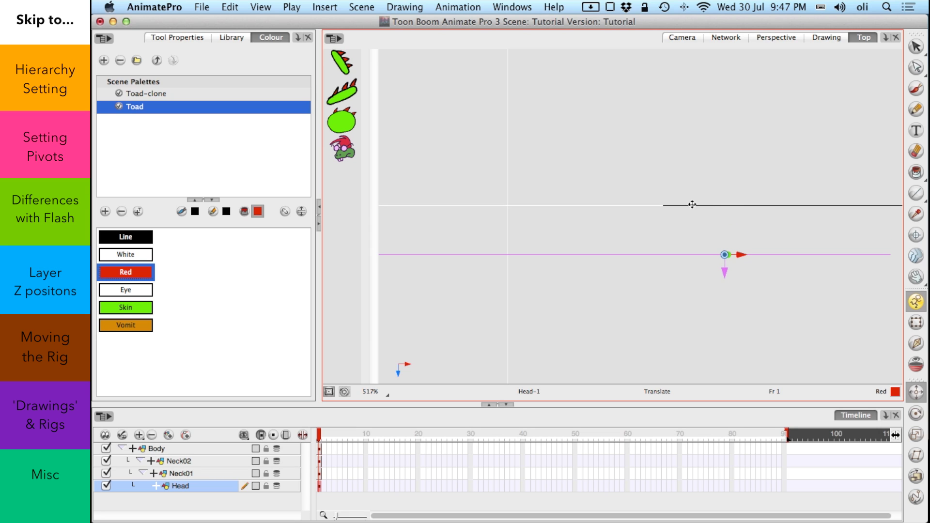
left_click(688, 41)
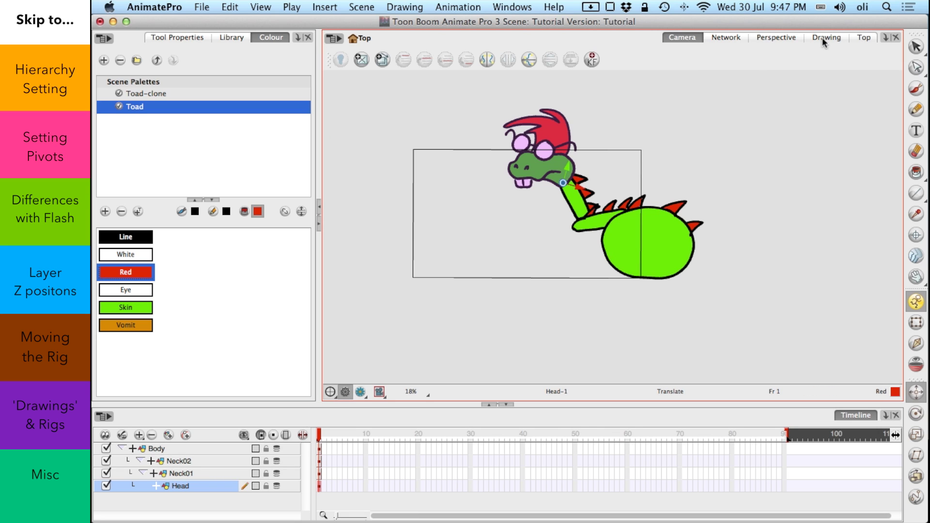
left_click(864, 39)
left_click_drag(725, 276, 725, 227)
left_click(683, 38)
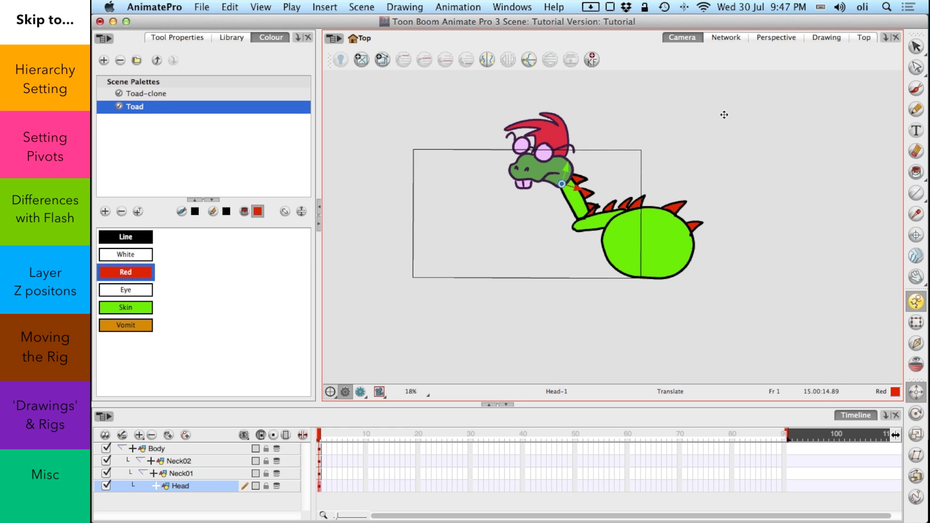
Toggle Neck01 behind and in front of the body, leaving it in front, then bring Neck02 forward too
scroll(562, 187, "up", 3)
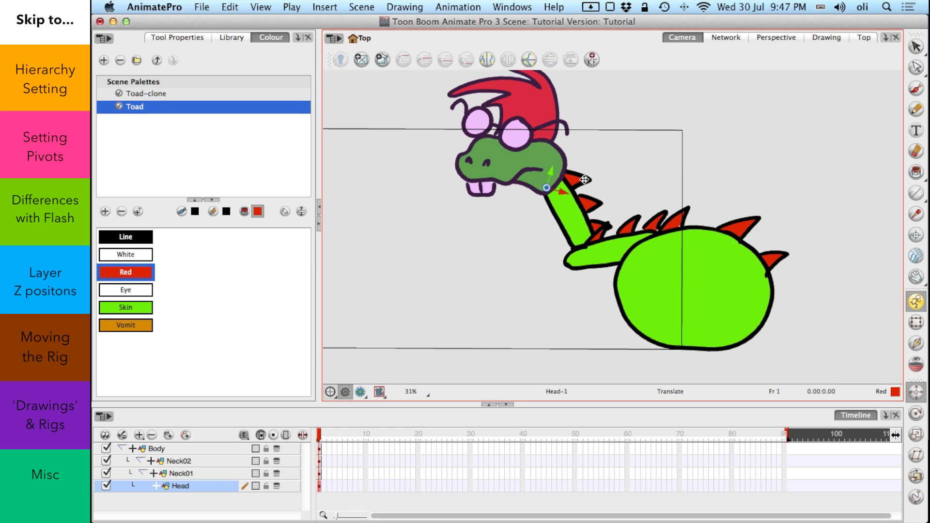
key("b")
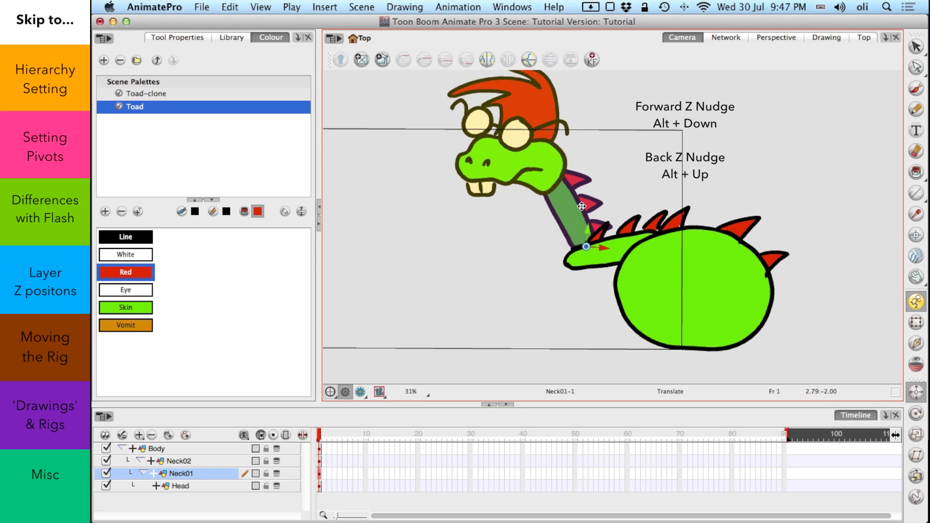
key("alt+Up")
key("alt+Down")
key("alt+Up")
key("alt+Down")
key("alt+Up")
key("alt+Down")
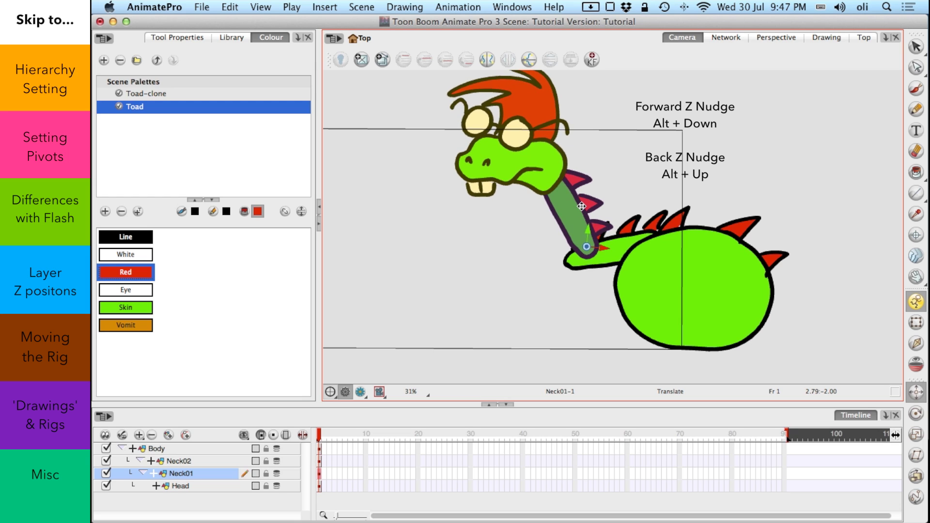
key("alt+Up")
key("alt+Down")
key("alt+Up")
key("alt+Down")
key("alt+Up")
key("alt+Down")
key("alt+Up")
key("alt+Down")
left_click(315, 461)
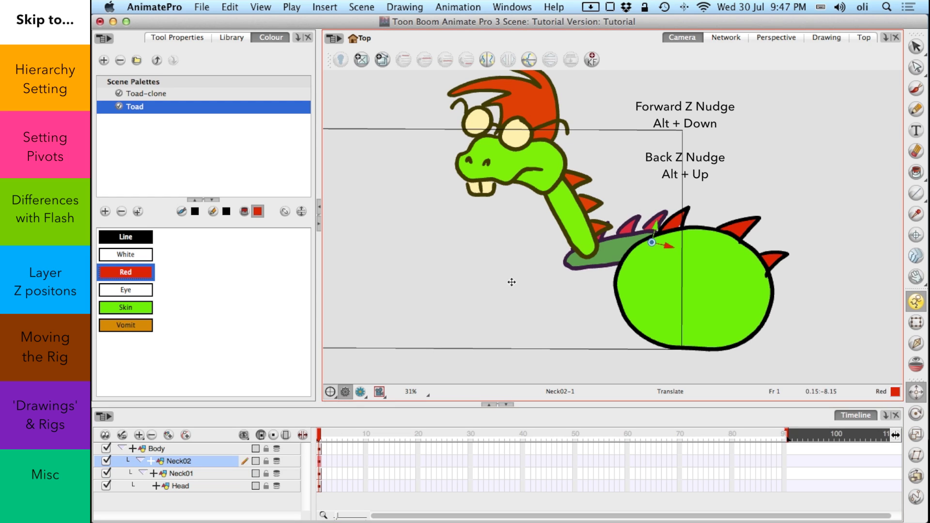
key("alt+Down")
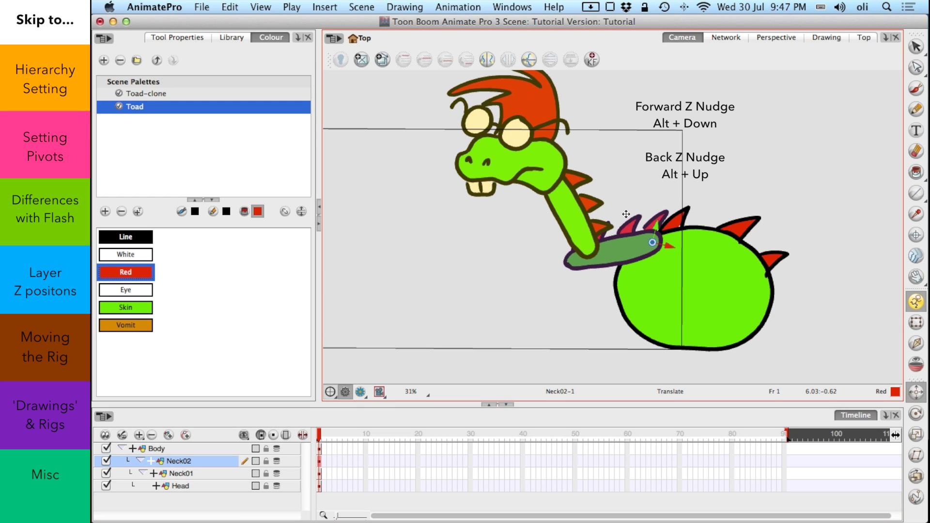
Try tilting the whole dragon by its Body layer, then undo the rotation
left_click(916, 322)
left_click(752, 288)
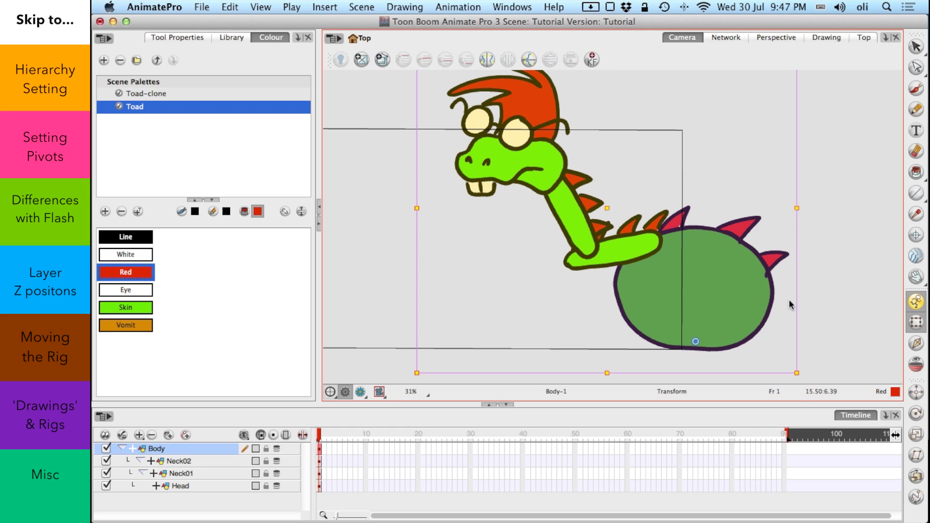
scroll(785, 277, "down", 3)
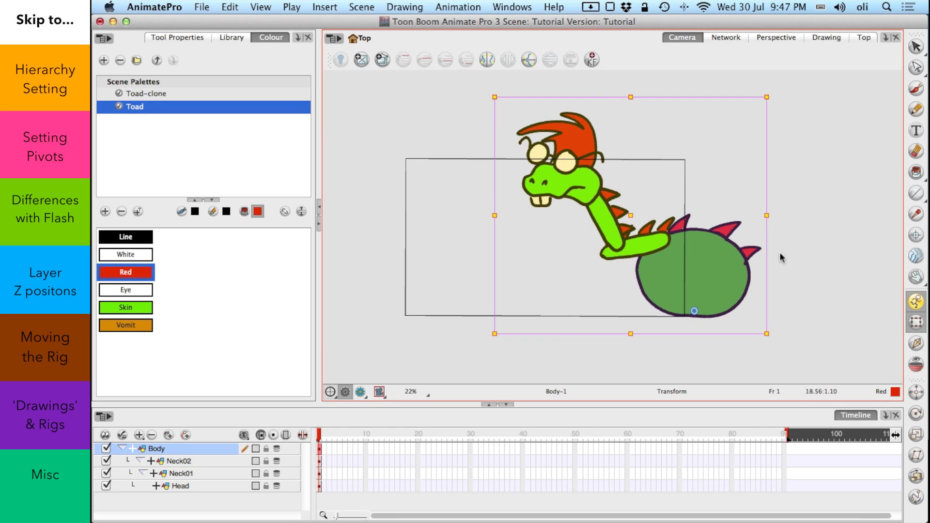
left_click_drag(775, 333, 791, 248)
key("super+z")
Rotate Neck02 to raise the head, tilt Neck01 left, and shift the upper neck and head up-right
left_click(622, 294)
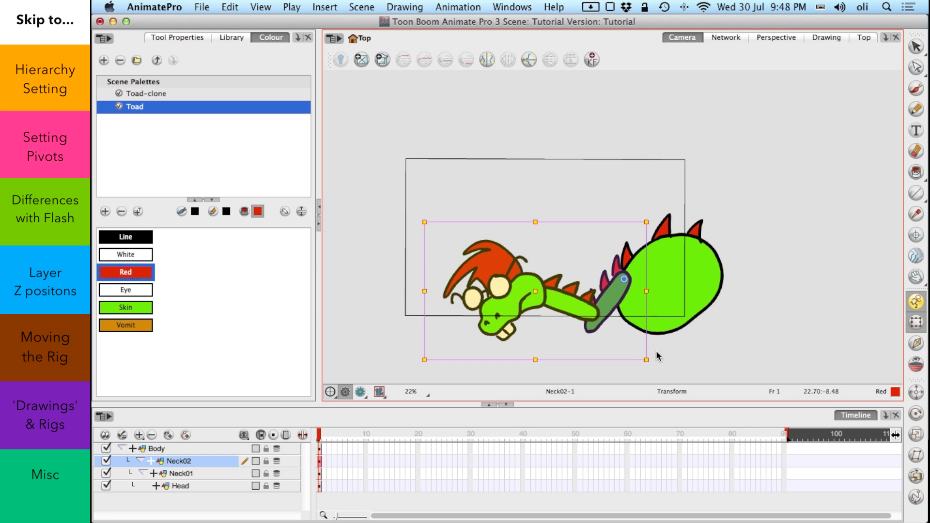
left_click_drag(654, 353, 591, 353)
left_click(595, 175)
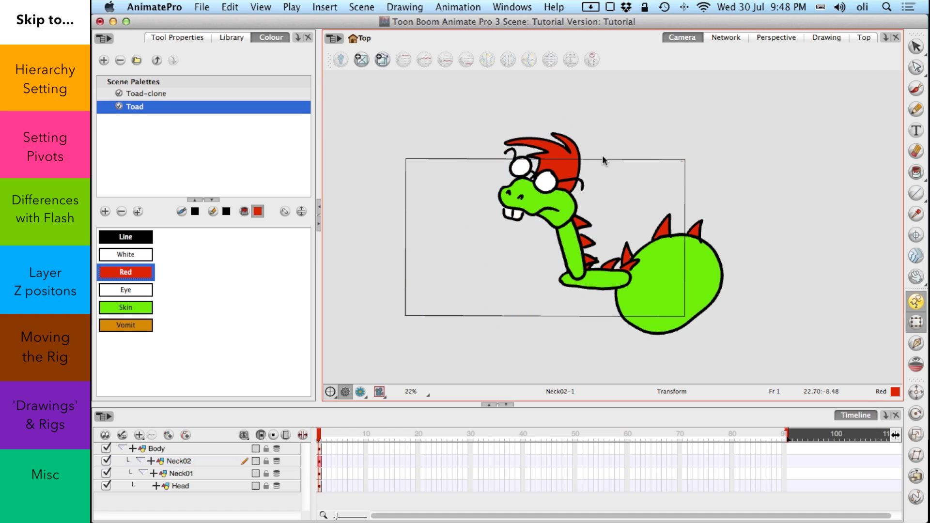
key("shift+b")
left_click_drag(624, 107, 582, 194)
key("shift+b")
key("super+z")
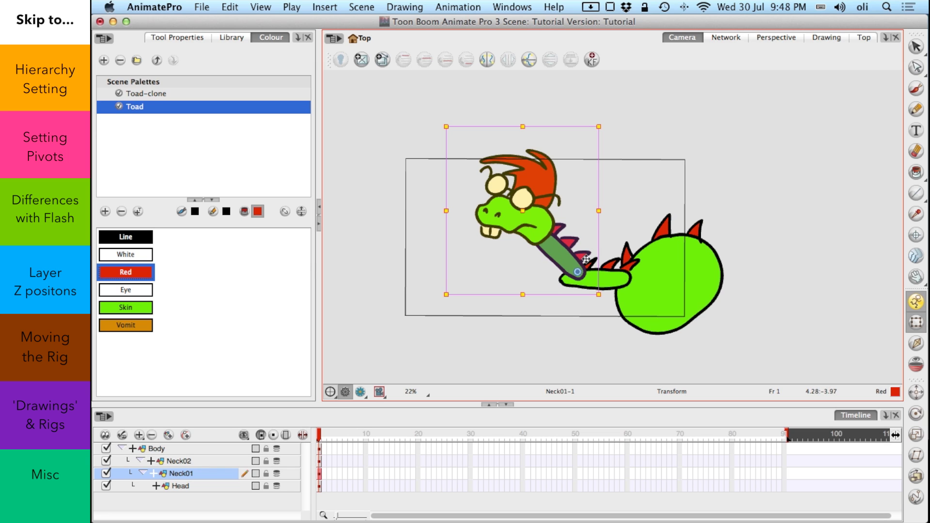
left_click_drag(568, 256, 596, 217)
At frame 1, rotate the dragon clockwise and pull the upper neck and head down toward the body
left_click(318, 435)
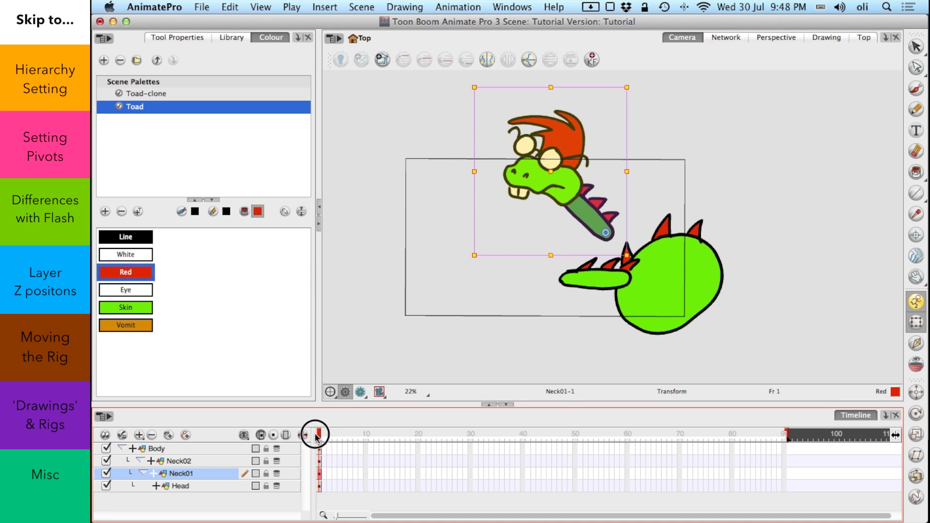
left_click(703, 261)
mouse_move(763, 86)
left_mouse_down()
mouse_move(816, 135)
mouse_move(766, 97)
left_mouse_up()
left_click(790, 125)
left_click_drag(596, 213, 553, 245)
left_click(715, 257)
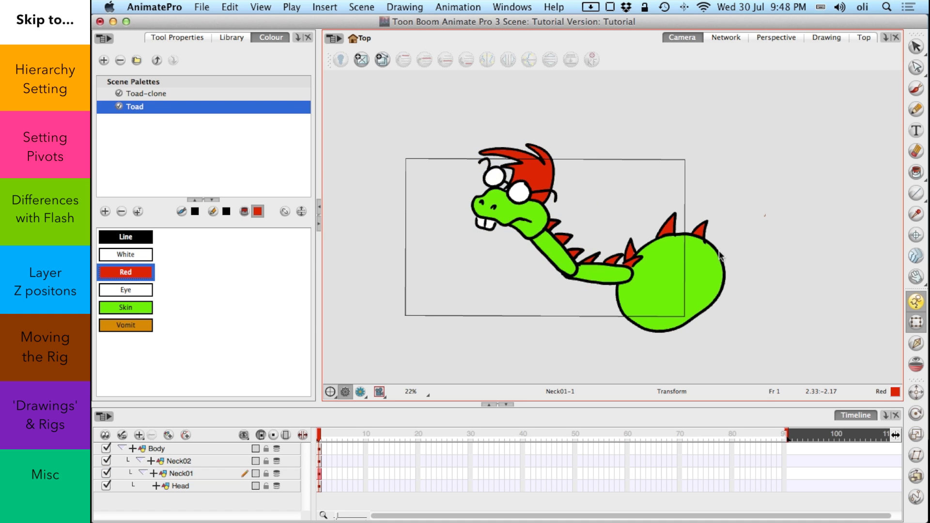
Tilt the whole dragon slightly clockwise and rotate the upper neck piece
left_click(715, 257)
left_click_drag(757, 114, 777, 113)
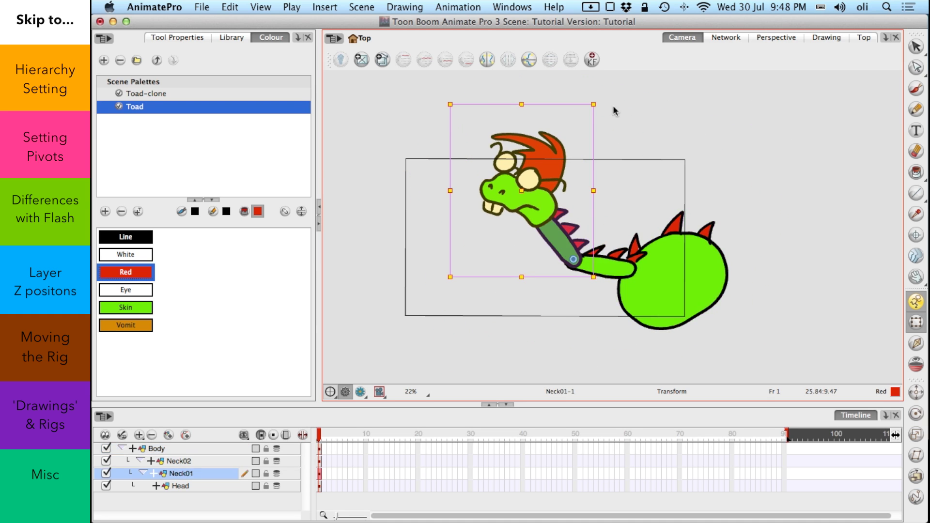
left_click_drag(605, 102, 513, 111)
key("shift+b")
Adjust the body's tilt, undoing extra rotation, and shift it slightly left
left_click(677, 271)
left_click(746, 148)
key("ctrl+z")
left_click_drag(760, 152, 783, 152)
key("ctrl+z")
left_click_drag(717, 267, 701, 263)
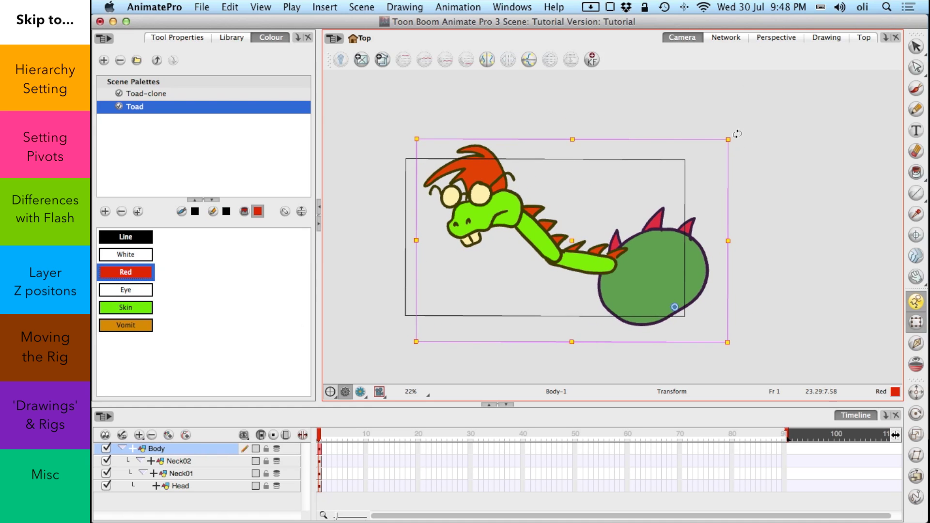
mouse_move(737, 135)
left_mouse_down()
mouse_move(766, 141)
mouse_move(727, 131)
left_mouse_up()
Undo the last body rotation and extend all four layers' drawings to frame 90
key("ctrl+z")
left_click(763, 129)
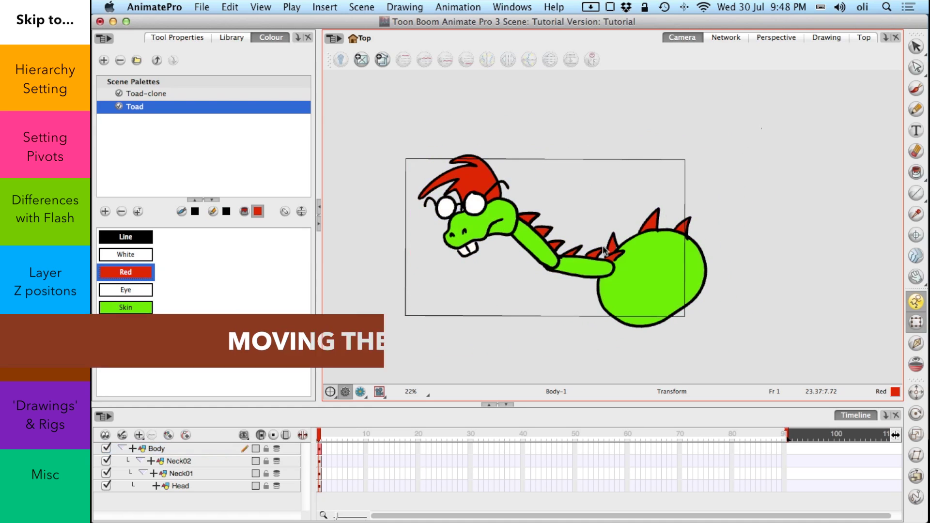
left_click(599, 260)
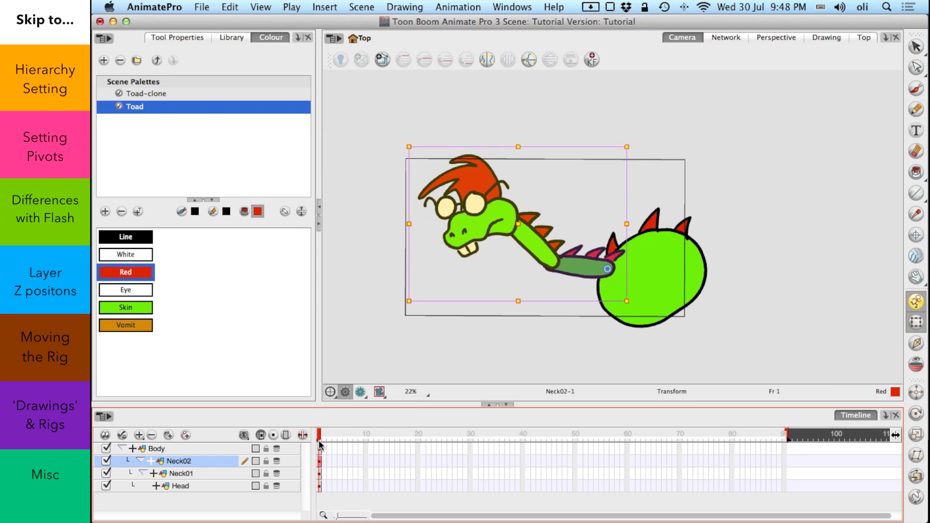
left_click_drag(783, 453, 785, 490)
right_click(784, 451)
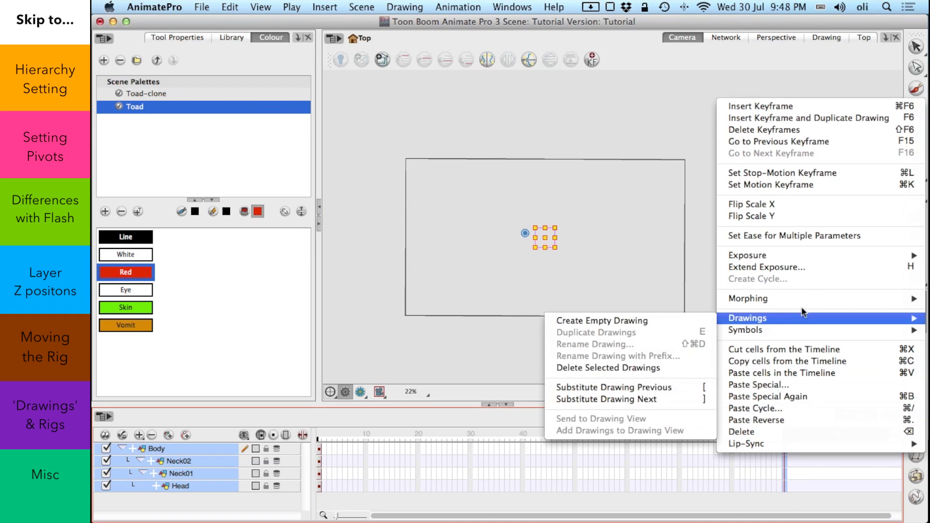
left_click(802, 269)
Select the Neck02 cell at frame 49 and scrub to frame 66 to check the neck pose
left_click(617, 434)
left_click(609, 472)
left_click(572, 461)
left_click_drag(575, 436, 659, 450)
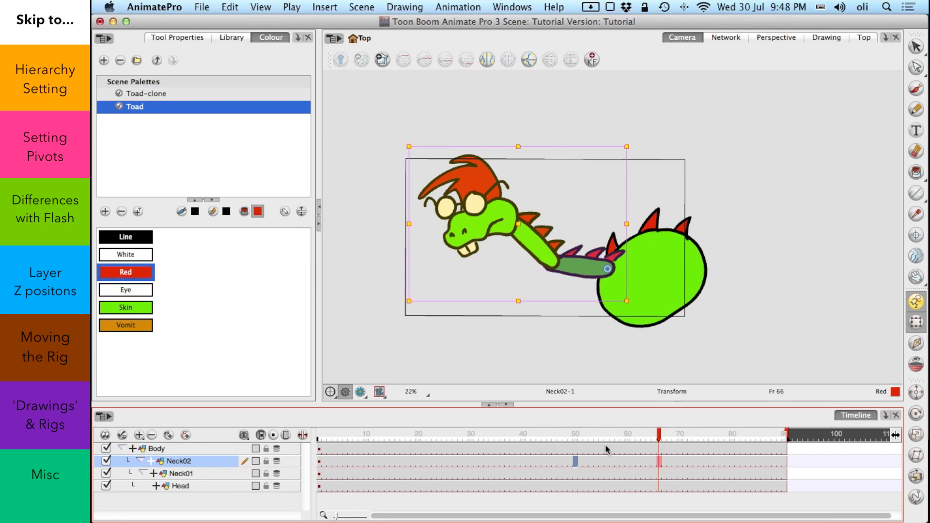
Go to frame 30 and select the Body and Head layer cells there
left_click(496, 435)
left_click(470, 449)
left_click(474, 485)
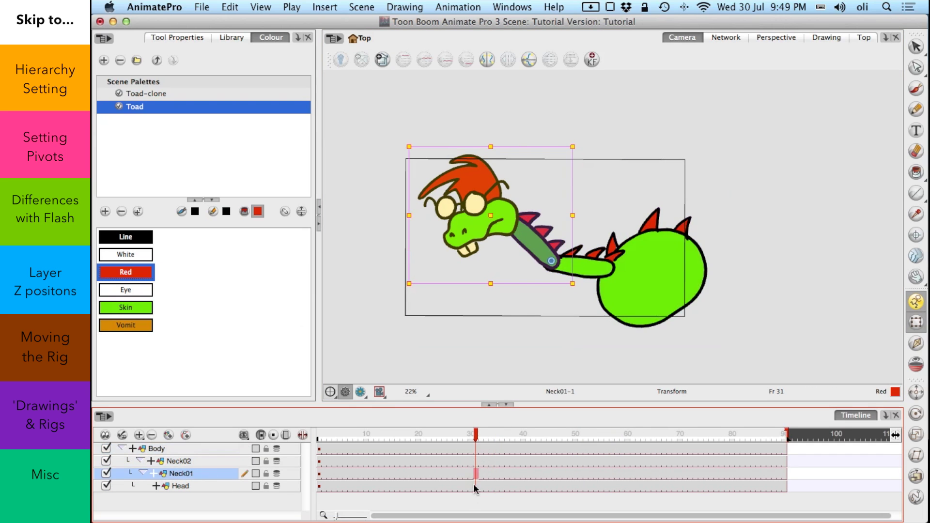
left_click(471, 450)
left_click(474, 461)
left_click(479, 474)
left_click(470, 485)
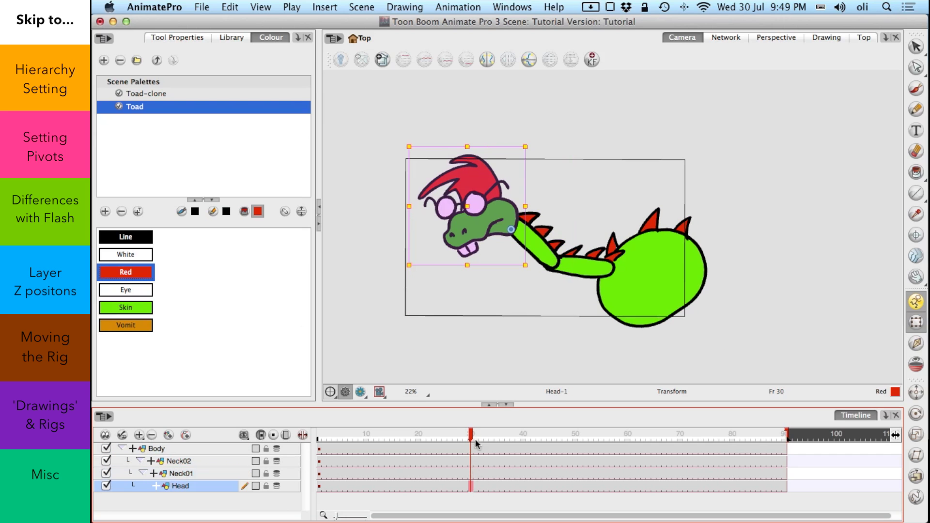
left_click(466, 433)
left_click(480, 471)
left_click(471, 485)
At frame 30, tilt the whole dragon clockwise and the head counter-clockwise
left_click(691, 269)
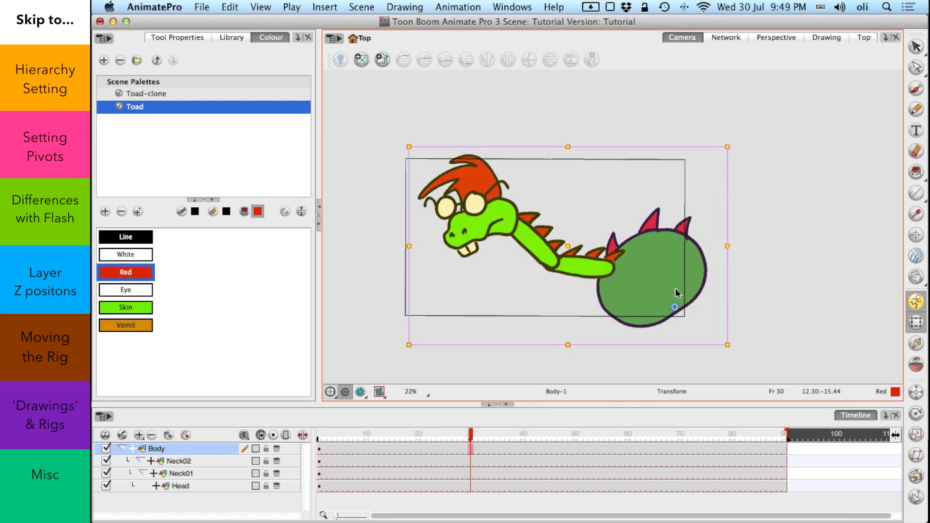
left_click_drag(735, 141, 777, 196)
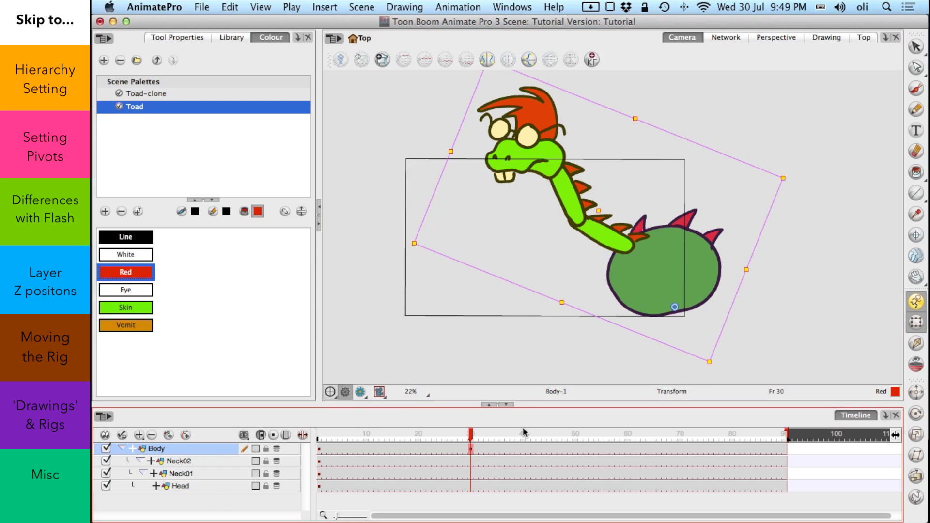
left_click(728, 102)
left_click(614, 233)
left_click(708, 114)
left_click(590, 116)
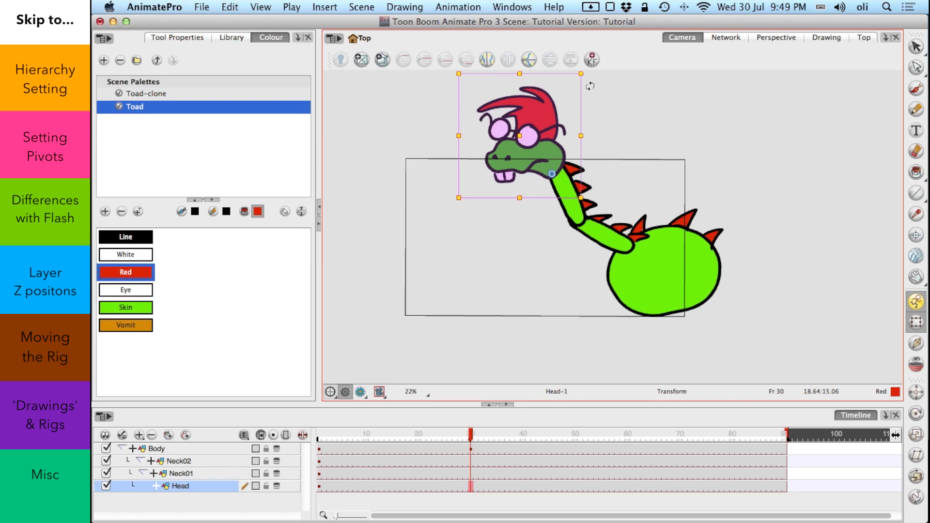
mouse_move(590, 194)
left_mouse_down()
mouse_move(608, 147)
mouse_move(606, 165)
left_mouse_up()
mouse_move(471, 434)
left_mouse_down()
mouse_move(461, 434)
mouse_move(470, 436)
left_mouse_up()
Set motion keyframes on the Body and Head cells at frame 22, then preview the tilt
left_click(428, 449)
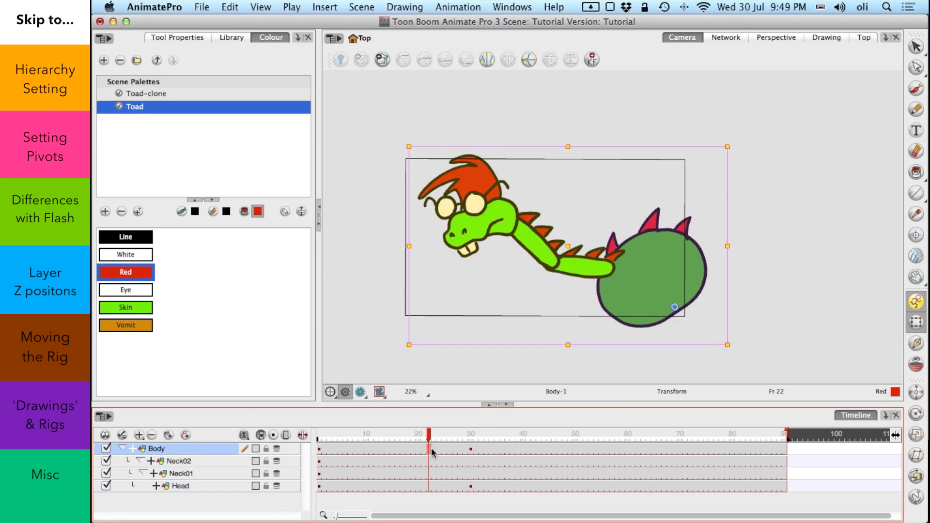
right_click(430, 447)
left_click(527, 179)
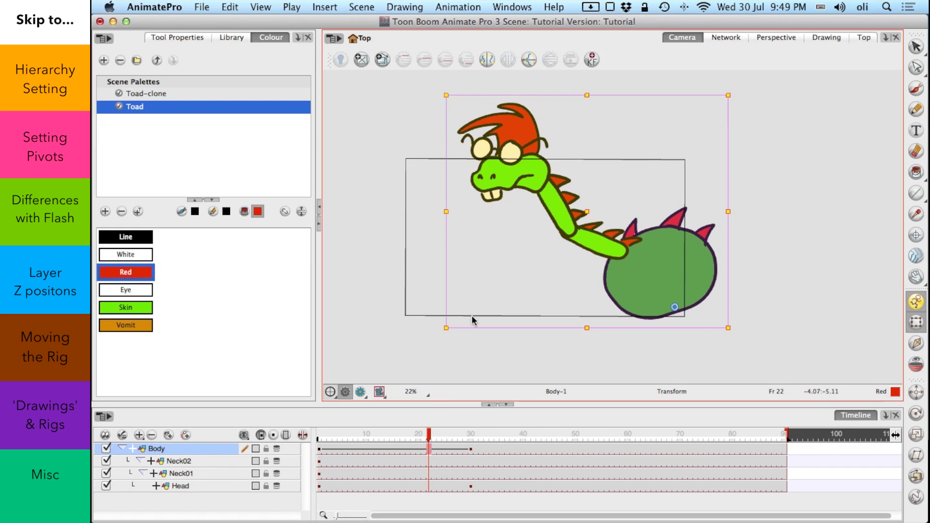
right_click(425, 487)
right_click(428, 466)
left_click(485, 252)
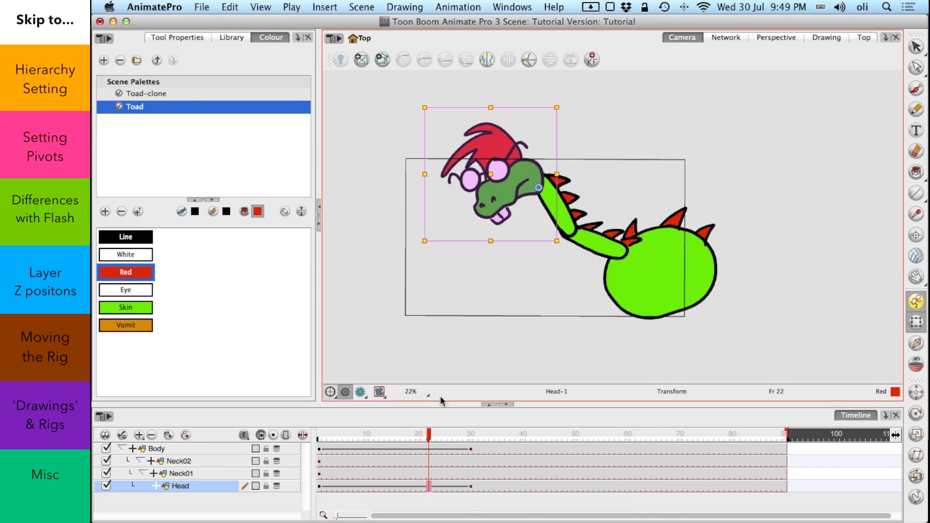
left_click_drag(428, 434, 318, 431)
left_click(302, 393)
key("Return")
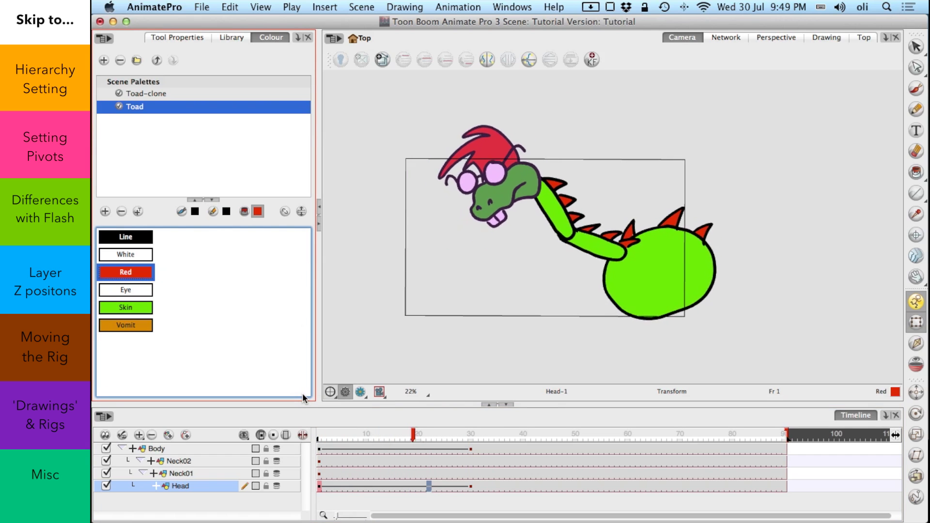
left_click_drag(390, 432, 350, 432)
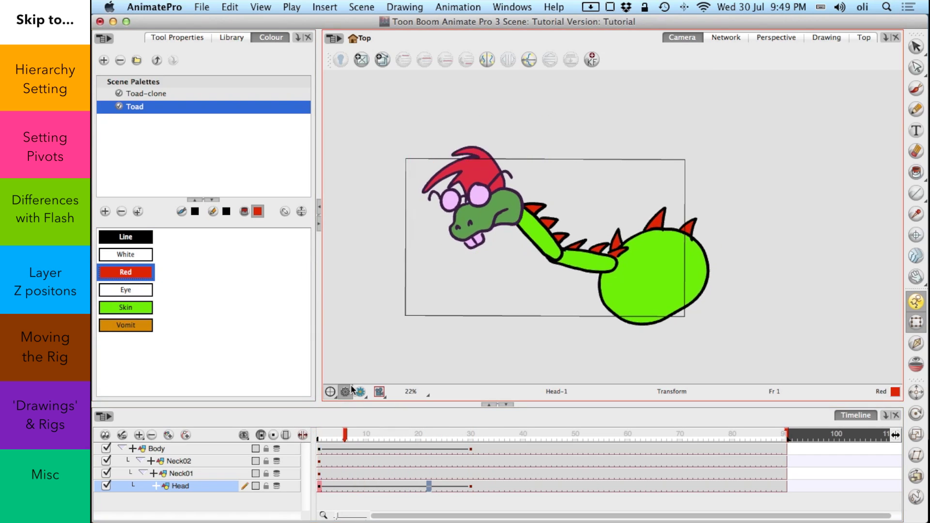
key("Return")
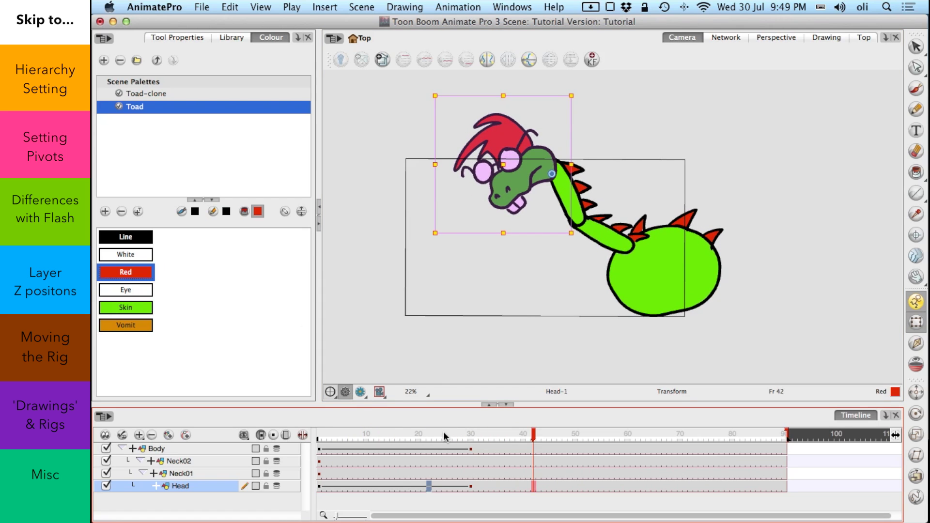
left_click_drag(443, 431, 318, 431)
key("Return")
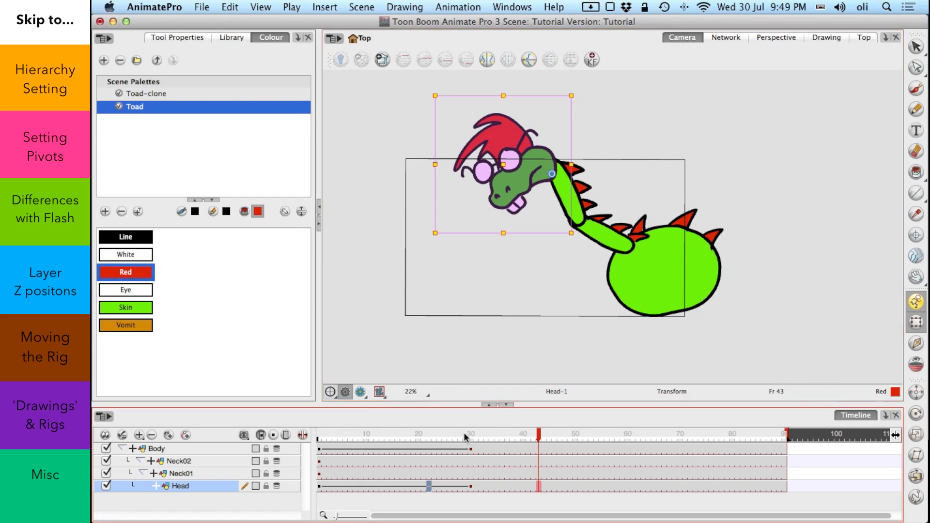
left_click_drag(467, 440, 318, 432)
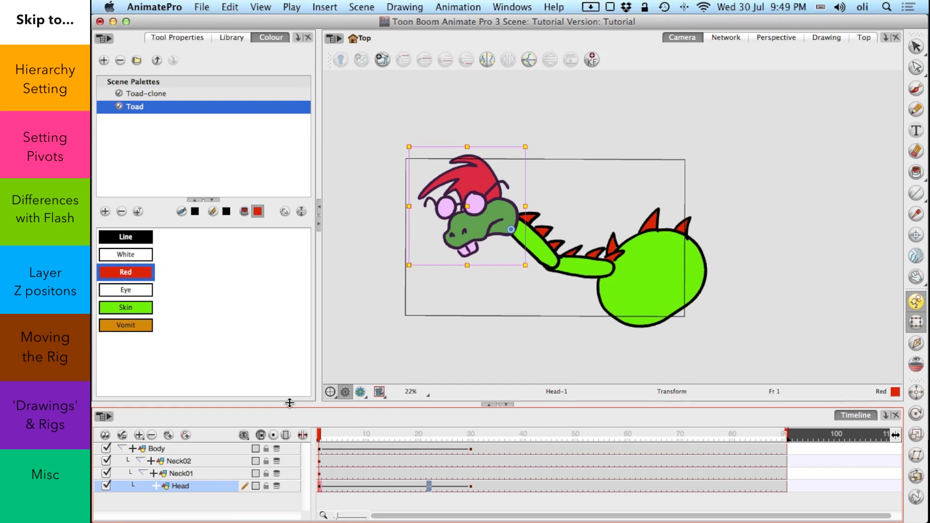
left_click_drag(378, 434, 320, 437)
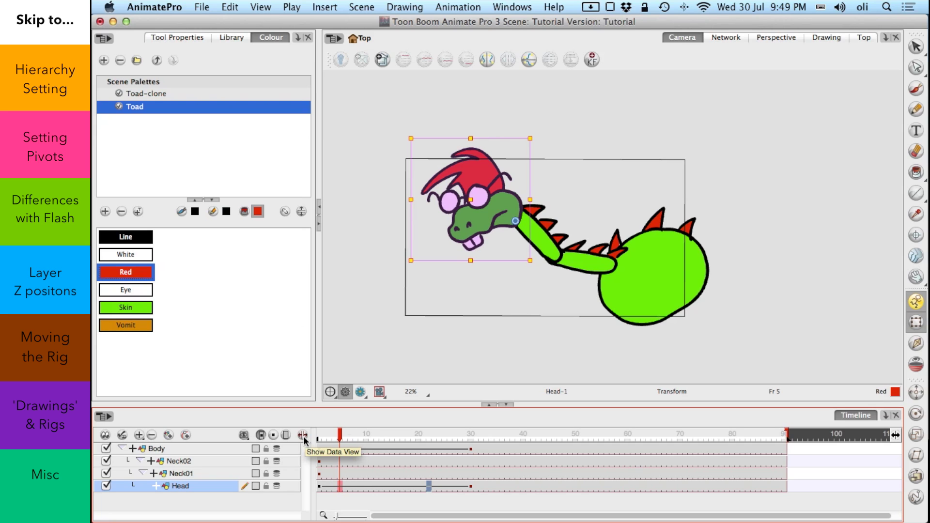
left_click_drag(344, 435, 311, 430)
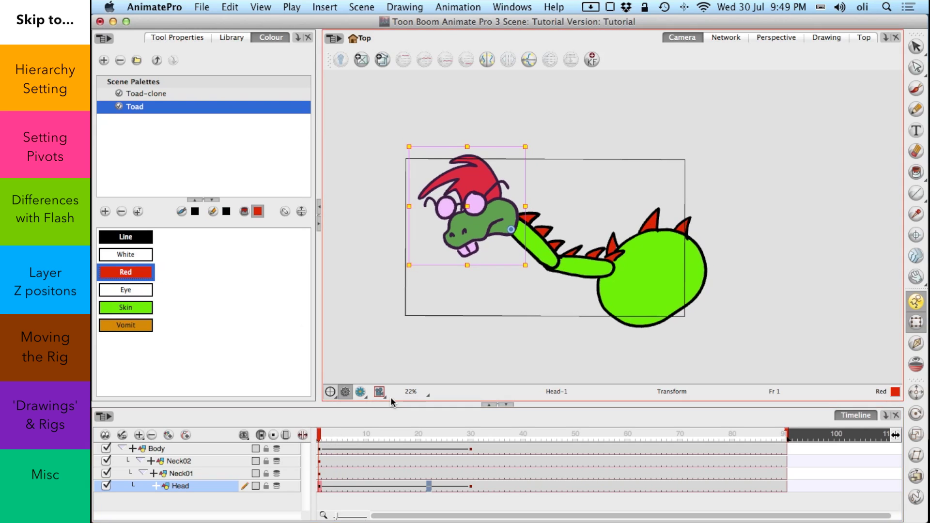
left_click_drag(461, 433, 315, 439)
left_click(408, 435)
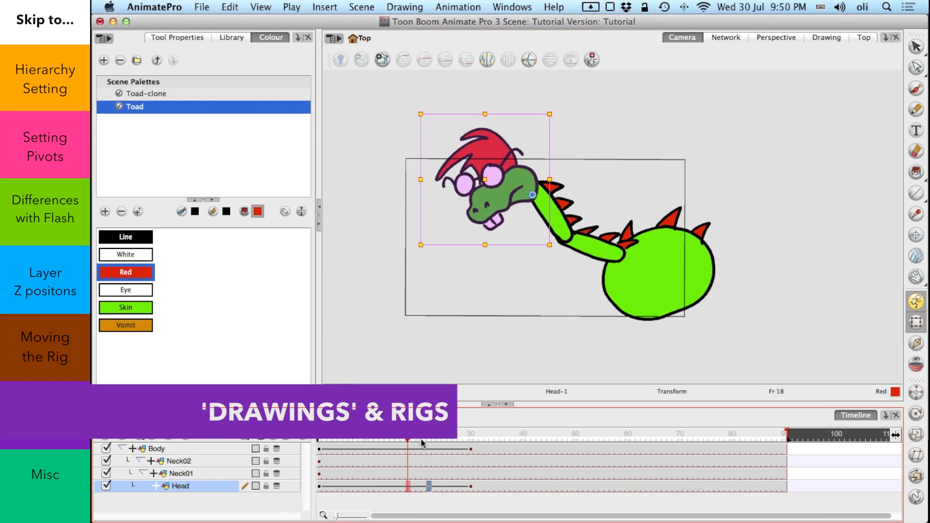
Scrub the head animation to frame 16 and open the Head cell's frame options menu
left_click_drag(421, 439, 406, 493)
left_click(361, 433)
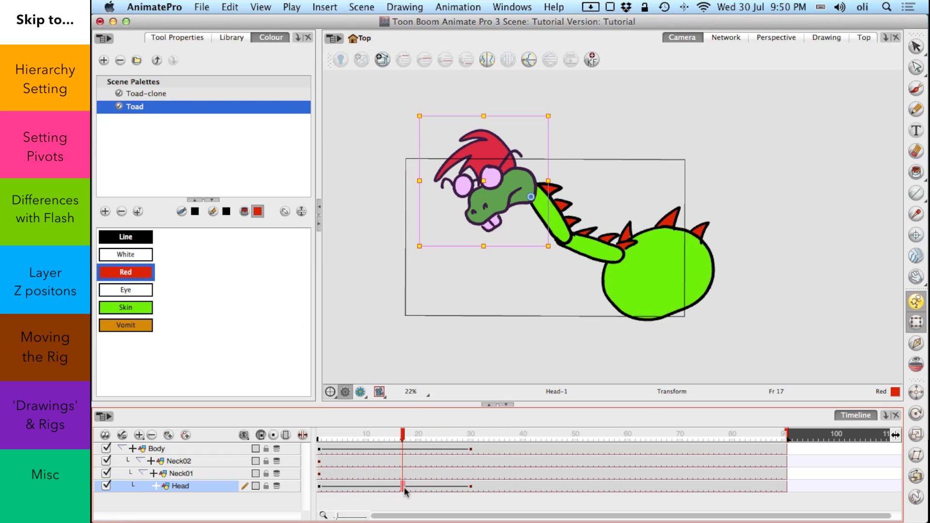
right_click(405, 491)
left_click(382, 499)
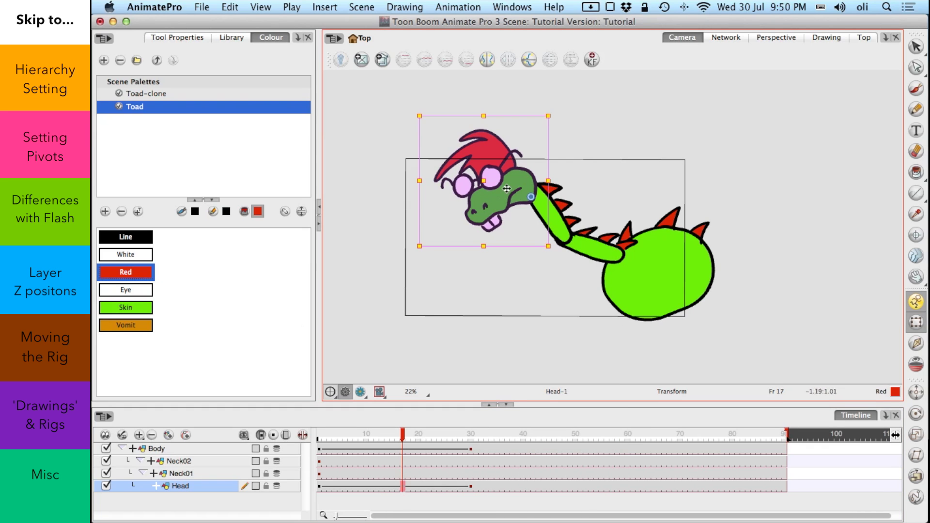
left_click_drag(333, 431, 401, 490)
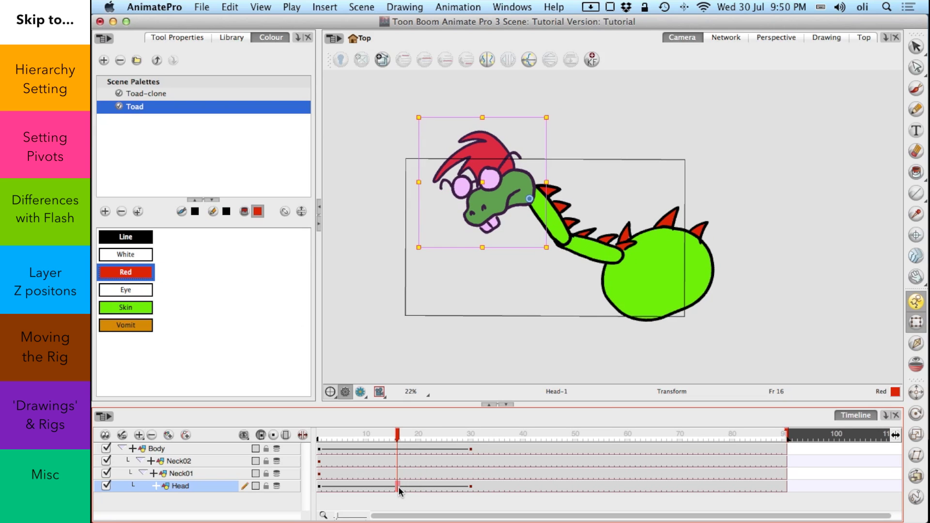
right_click(399, 487)
Create an empty Head drawing at frame 16 and show a narrowed onion-skin ghost of the previous head
mouse_move(554, 349)
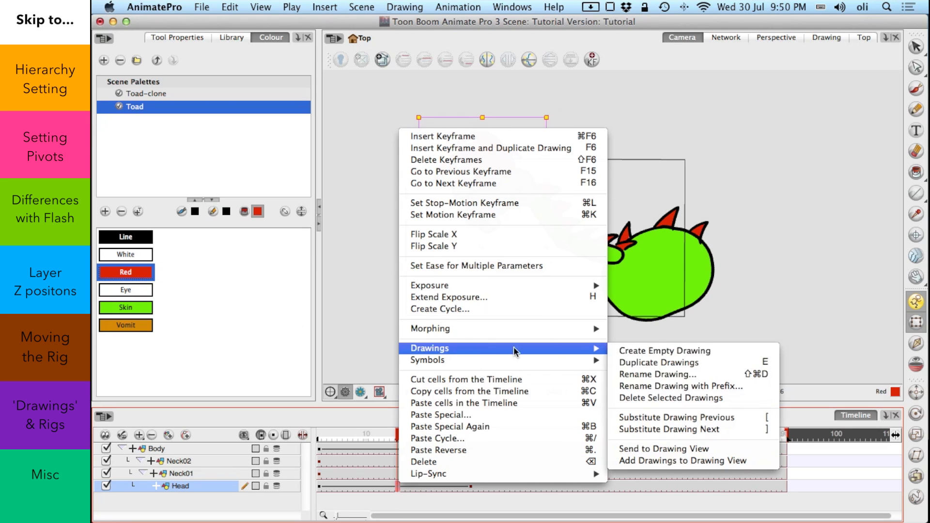
left_click(695, 351)
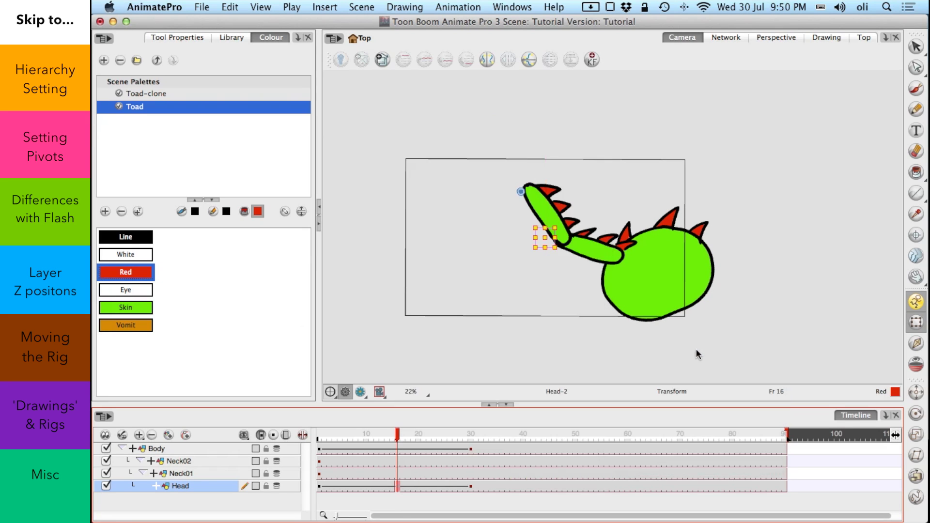
left_click(917, 364)
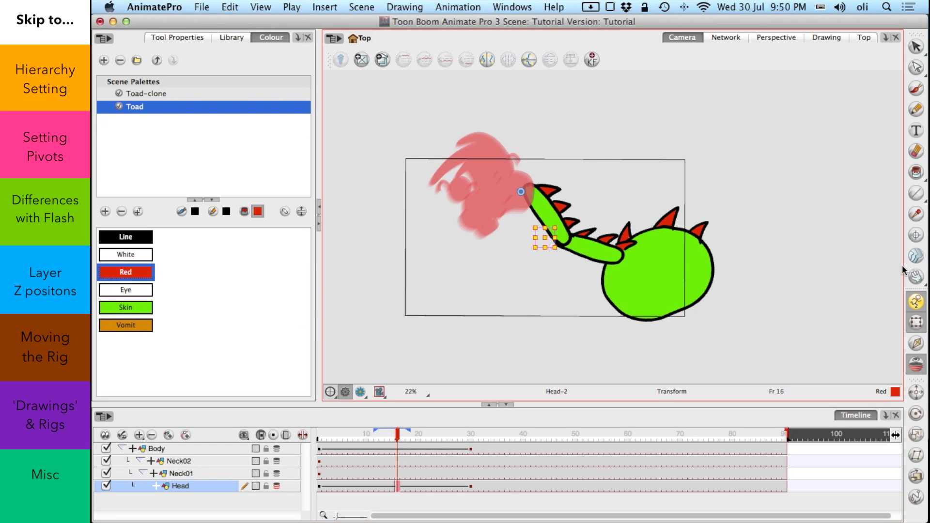
left_click_drag(377, 431, 390, 438)
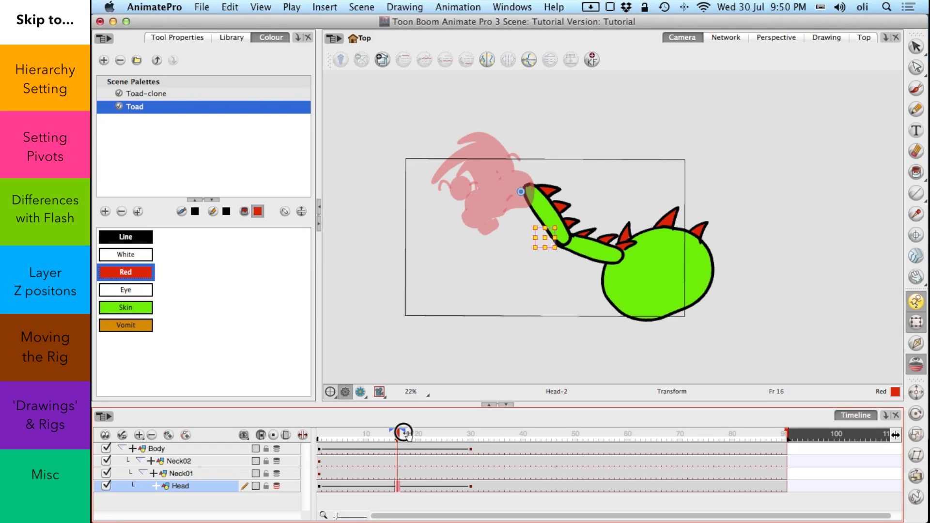
scroll(499, 205, "up", 2)
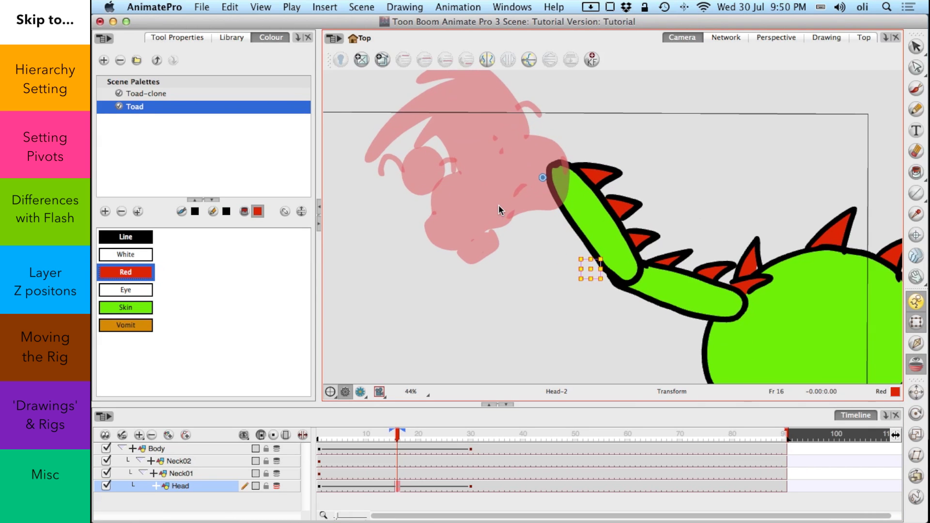
scroll(498, 166, "down", 1)
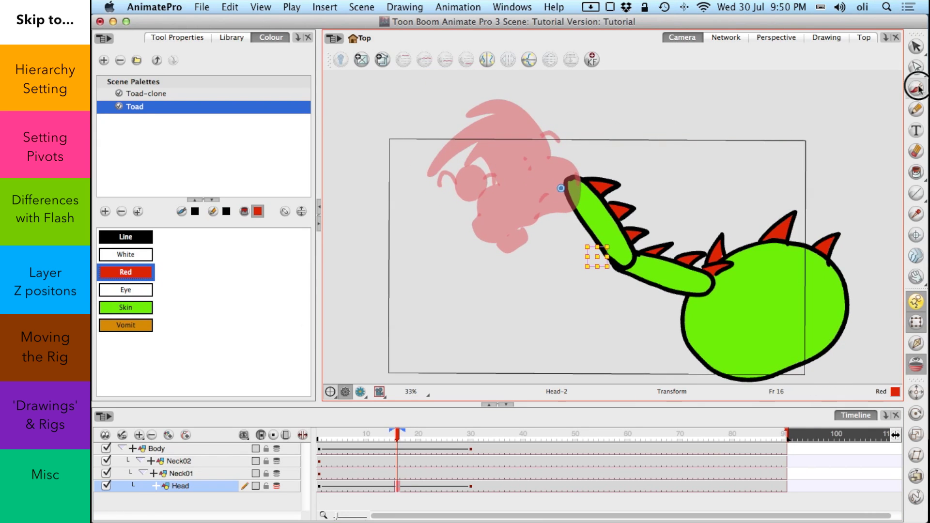
Brush in the new head's eye circle, jaw line, two hair curls and neck outline
left_click(916, 88)
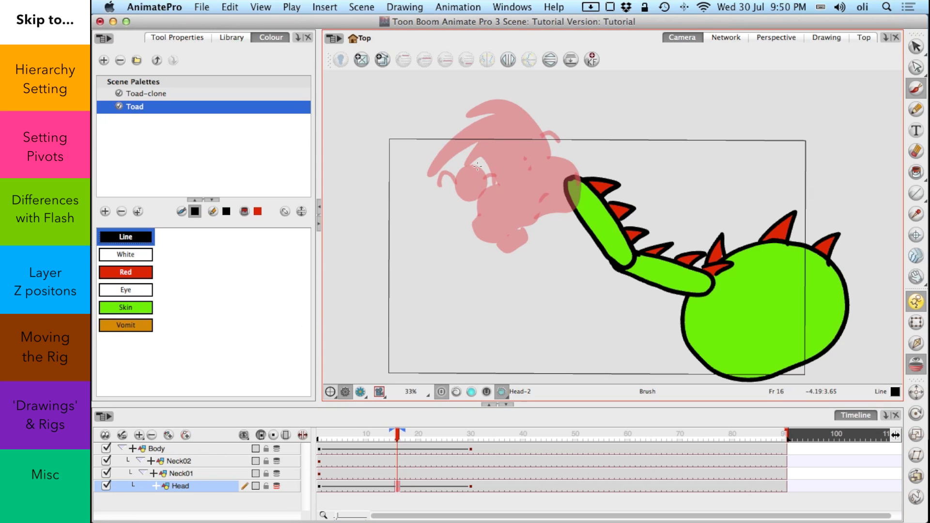
mouse_move(466, 193)
left_mouse_down()
mouse_move(490, 183)
mouse_move(507, 150)
mouse_move(513, 178)
mouse_move(518, 146)
mouse_move(486, 217)
left_mouse_up()
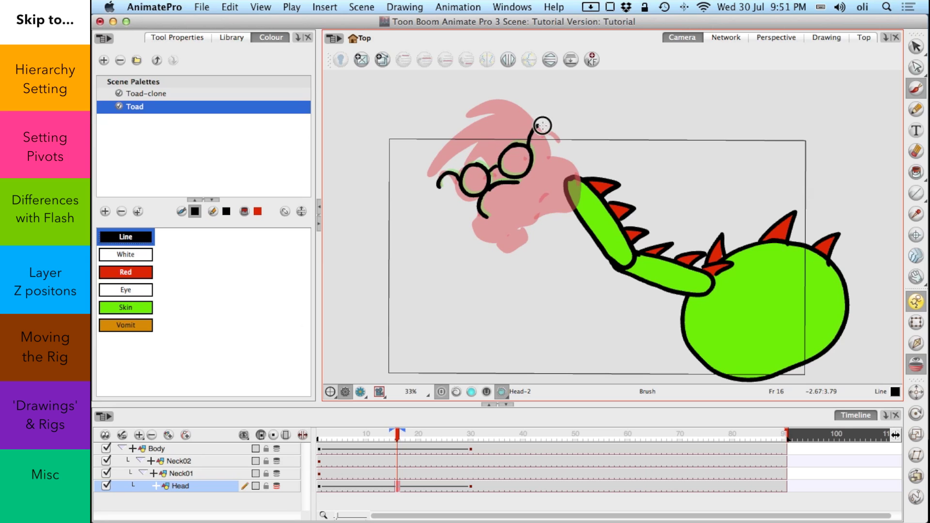
mouse_move(475, 225)
left_mouse_down()
mouse_move(496, 244)
mouse_move(555, 175)
mouse_move(574, 210)
mouse_move(559, 239)
mouse_move(516, 267)
mouse_move(513, 241)
left_mouse_up()
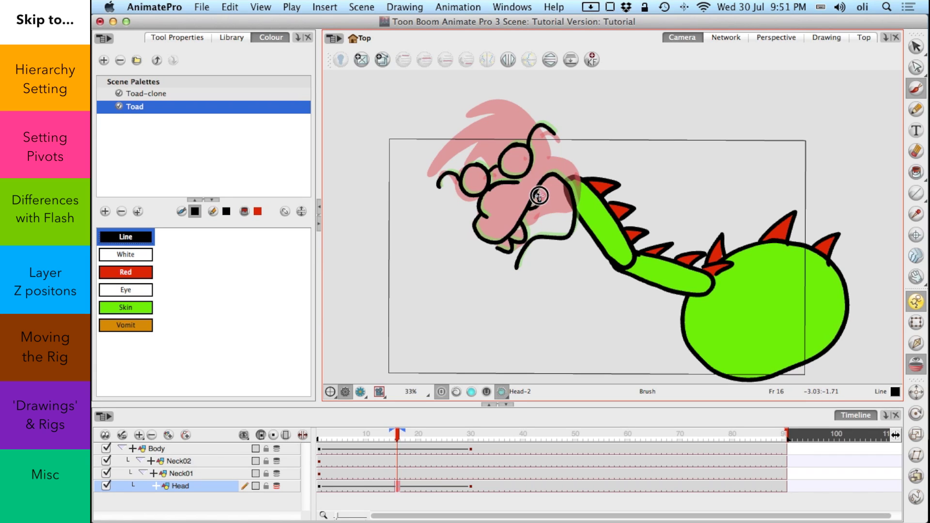
mouse_move(527, 107)
left_mouse_down()
mouse_move(460, 114)
mouse_move(506, 110)
left_mouse_up()
left_click_drag(489, 127, 441, 172)
mouse_move(554, 159)
left_mouse_down()
mouse_move(588, 221)
mouse_move(578, 247)
mouse_move(546, 251)
mouse_move(522, 279)
left_mouse_up()
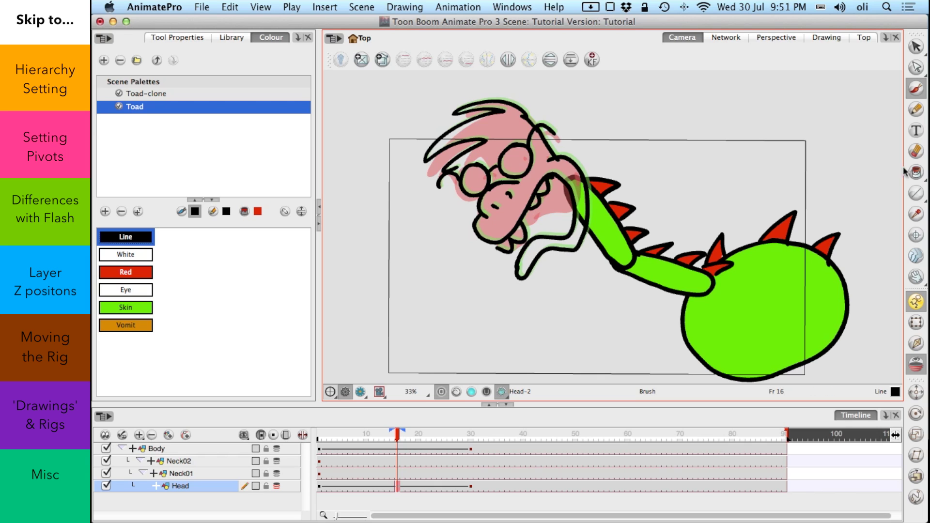
Fill the head, face and jaw with Skin green and turn off onion skin
left_click(916, 171)
left_click(126, 272)
left_click(125, 308)
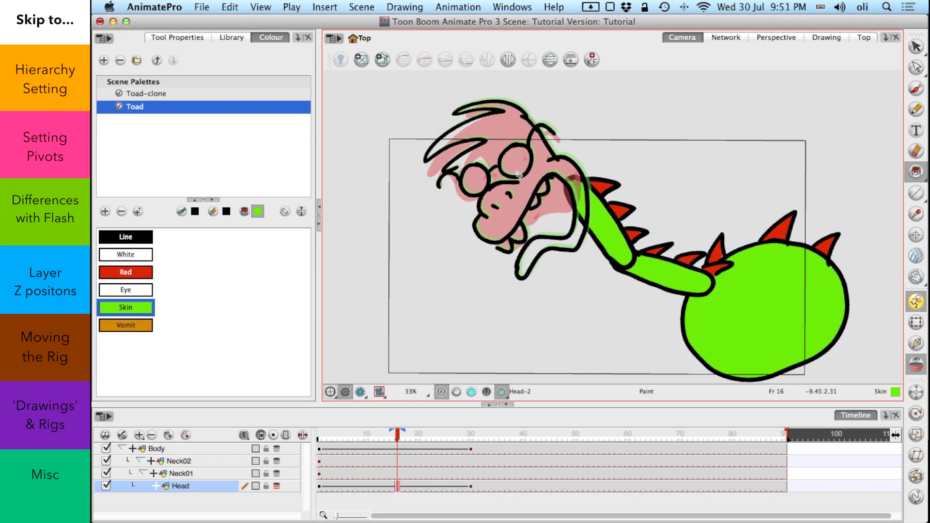
left_click(545, 196)
left_click(914, 359)
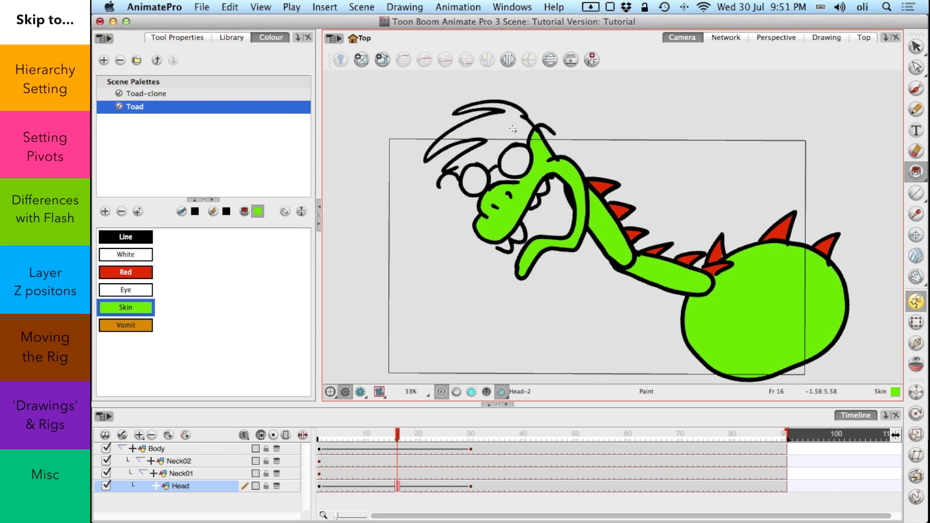
Paint the hair Red and both eyes white with the Eye colour, then preview the frames
left_click(125, 272)
left_click(515, 140)
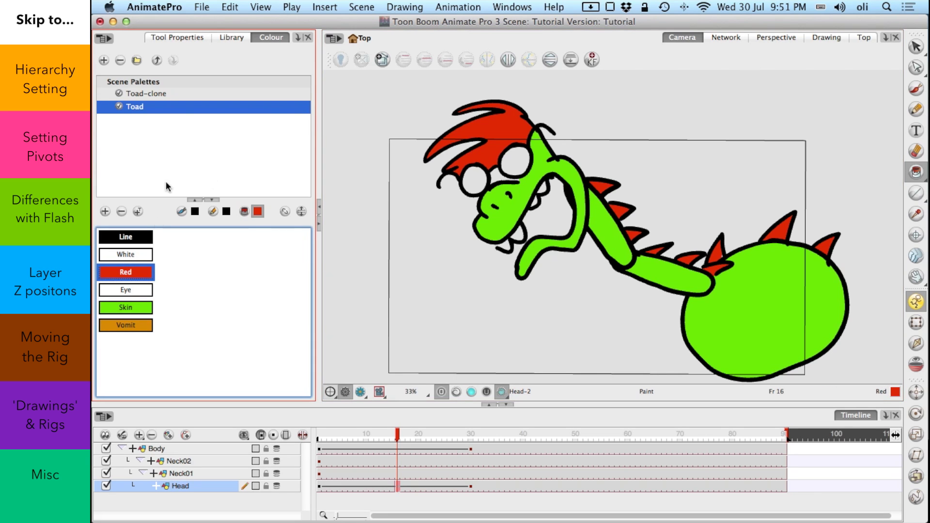
left_click(152, 289)
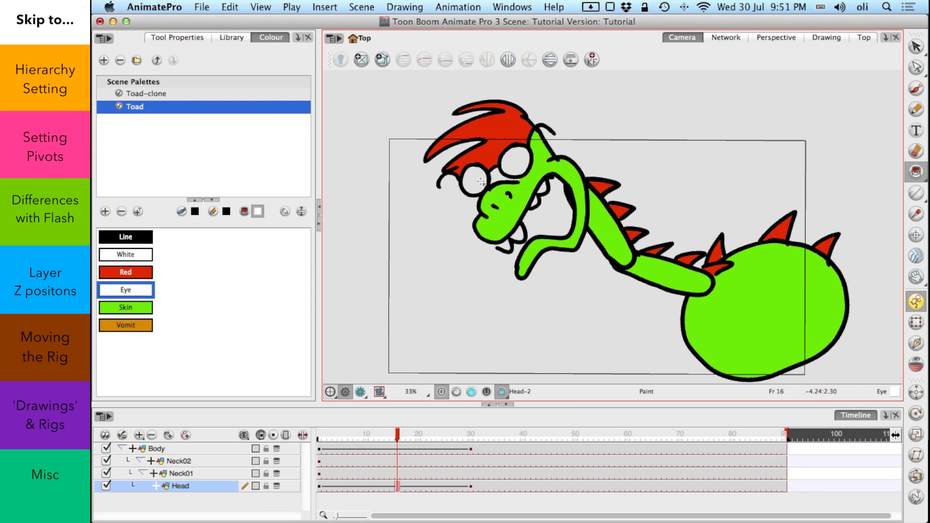
left_click(505, 168)
left_click(474, 181)
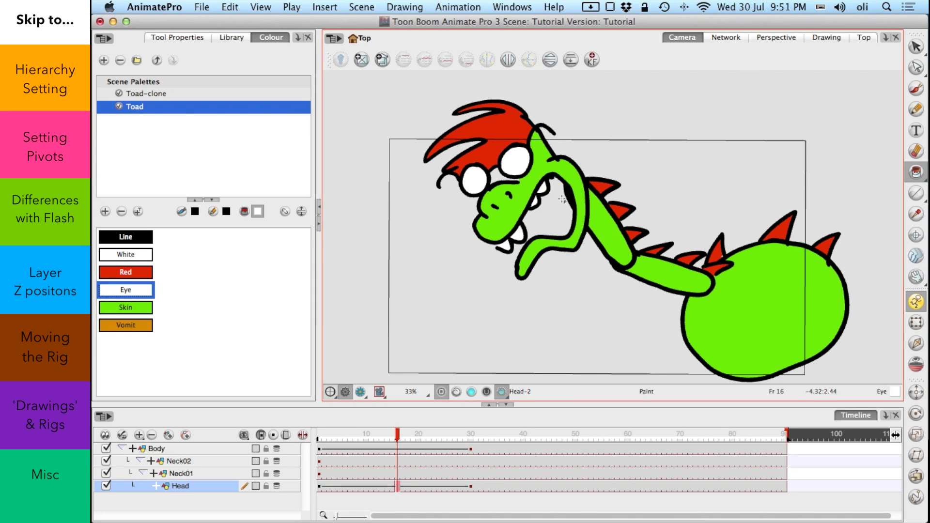
mouse_move(397, 434)
left_mouse_down()
mouse_move(384, 436)
mouse_move(440, 425)
mouse_move(372, 421)
mouse_move(434, 412)
mouse_move(405, 420)
mouse_move(441, 419)
mouse_move(376, 418)
mouse_move(432, 413)
mouse_move(388, 421)
mouse_move(400, 437)
mouse_move(428, 435)
mouse_move(370, 430)
mouse_move(440, 436)
mouse_move(366, 435)
mouse_move(417, 431)
mouse_move(399, 439)
mouse_move(376, 430)
mouse_move(430, 436)
mouse_move(327, 439)
mouse_move(416, 434)
mouse_move(336, 430)
mouse_move(437, 422)
mouse_move(366, 428)
mouse_move(426, 431)
mouse_move(381, 438)
mouse_move(409, 430)
mouse_move(391, 438)
mouse_move(401, 441)
left_mouse_up()
scroll(516, 209, "down", 3)
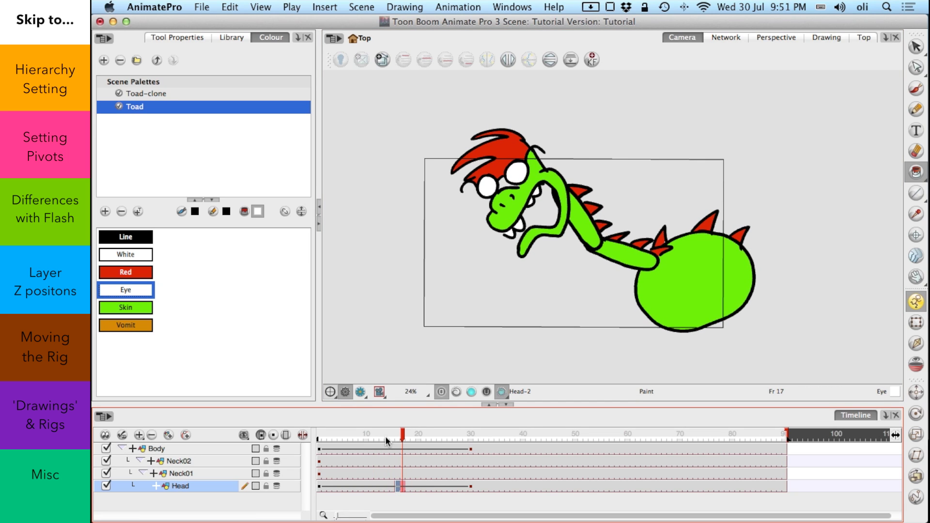
Check the new head around frame 16, then rotate Neck01 with the Transform tool to tilt the head
left_click_drag(389, 434, 398, 439)
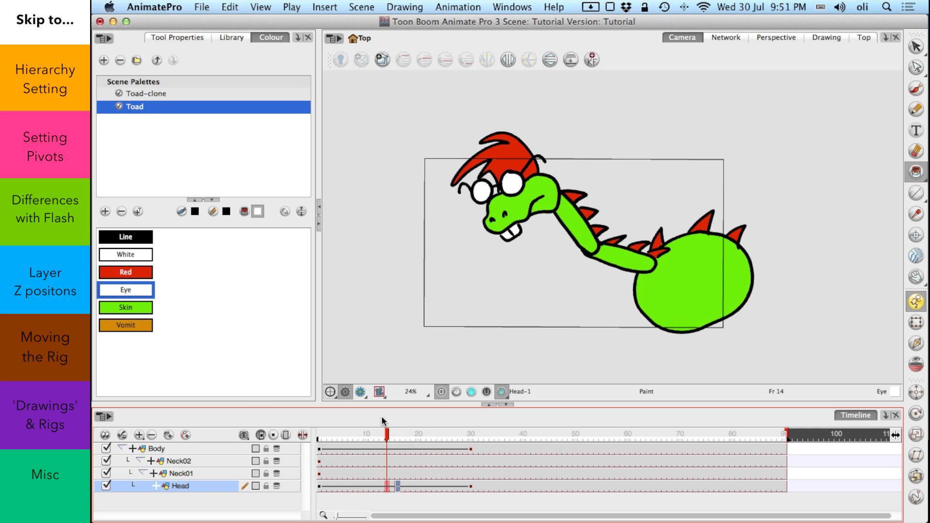
left_click(408, 434)
mouse_move(395, 436)
left_mouse_down()
mouse_move(376, 432)
mouse_move(426, 432)
mouse_move(378, 432)
mouse_move(441, 454)
mouse_move(380, 453)
mouse_move(442, 444)
mouse_move(377, 458)
mouse_move(409, 438)
mouse_move(450, 442)
mouse_move(378, 452)
mouse_move(377, 436)
mouse_move(416, 431)
mouse_move(380, 431)
mouse_move(398, 434)
left_mouse_up()
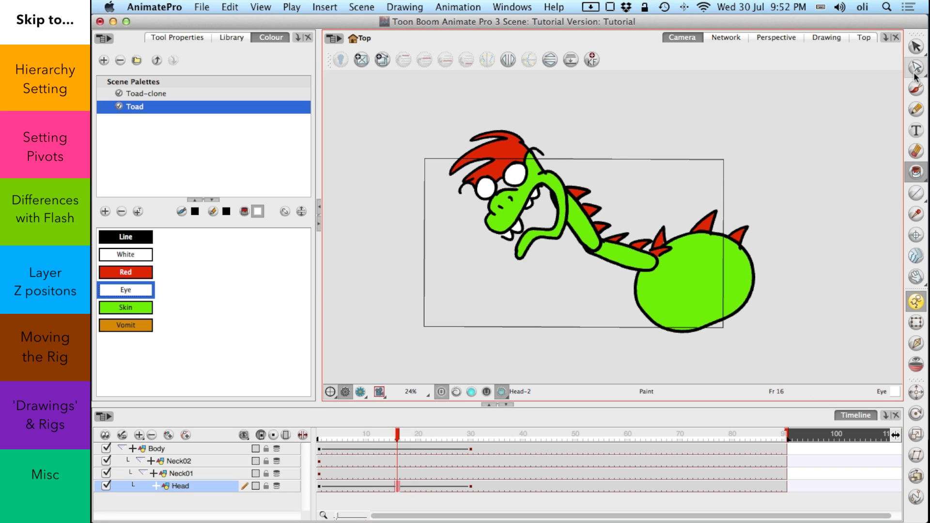
left_click(920, 322)
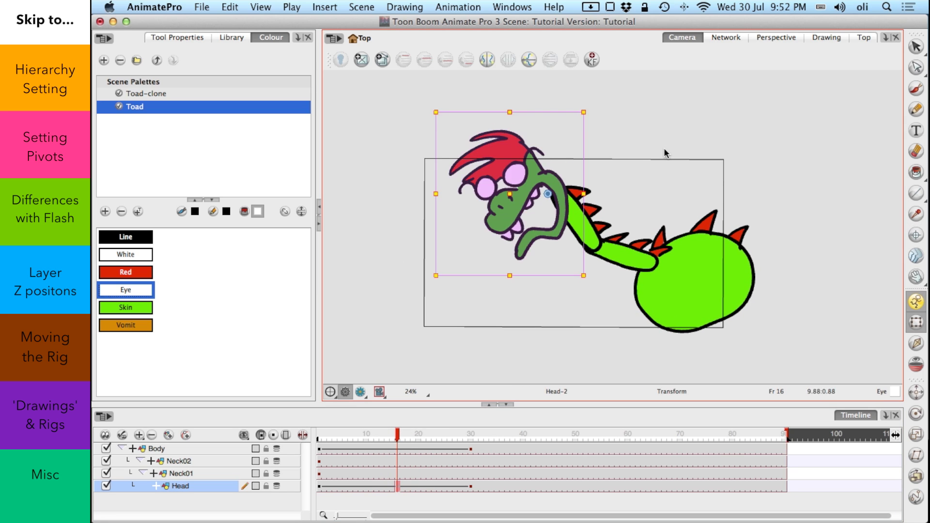
key("b")
left_click_drag(625, 107, 694, 114)
Make Neck01's key at frame 14 a motion keyframe and preview the motion
mouse_move(396, 432)
left_mouse_down()
mouse_move(384, 442)
mouse_move(407, 430)
mouse_move(387, 433)
left_mouse_up()
left_click(386, 474)
right_click(386, 475)
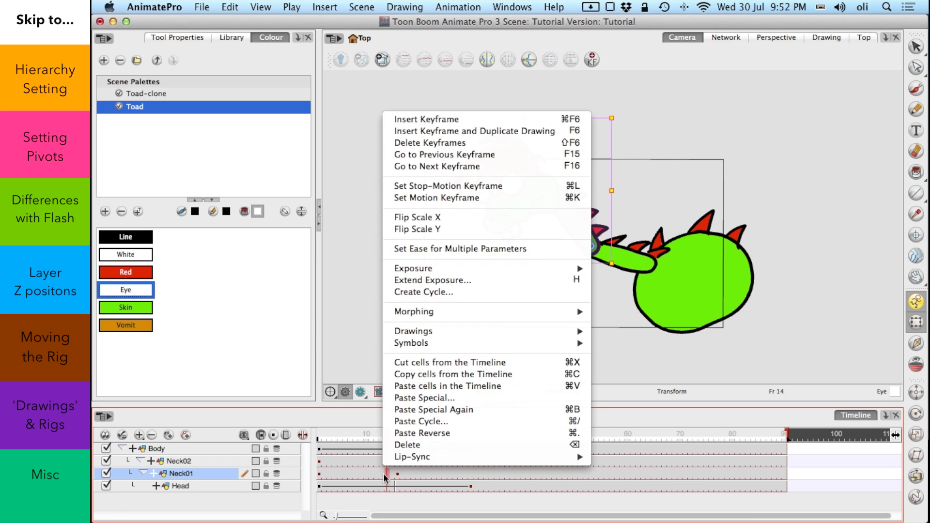
left_click(483, 199)
left_click_drag(386, 433, 320, 433)
Collapse Body's child layers, then rotate Neck01 to tilt the head down and left
left_click(122, 449)
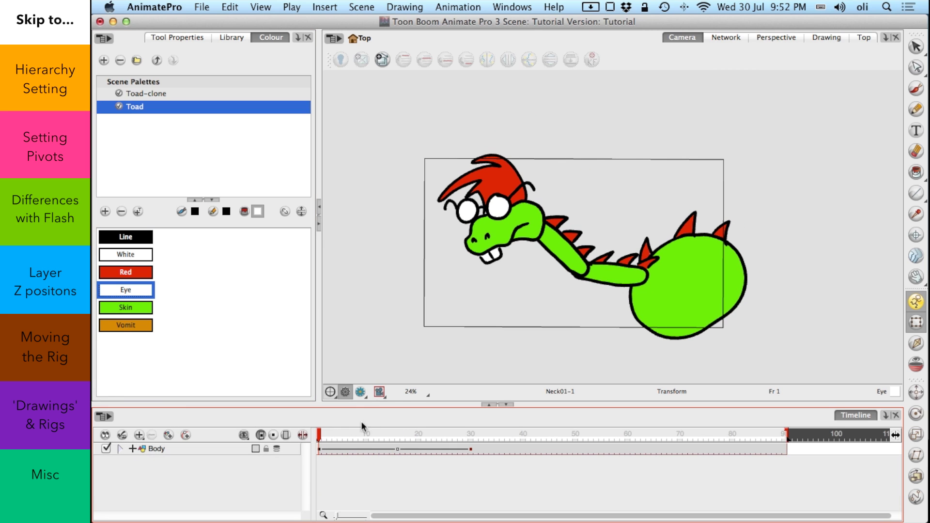
left_click_drag(354, 431, 428, 450)
left_click(377, 449)
left_click(785, 145)
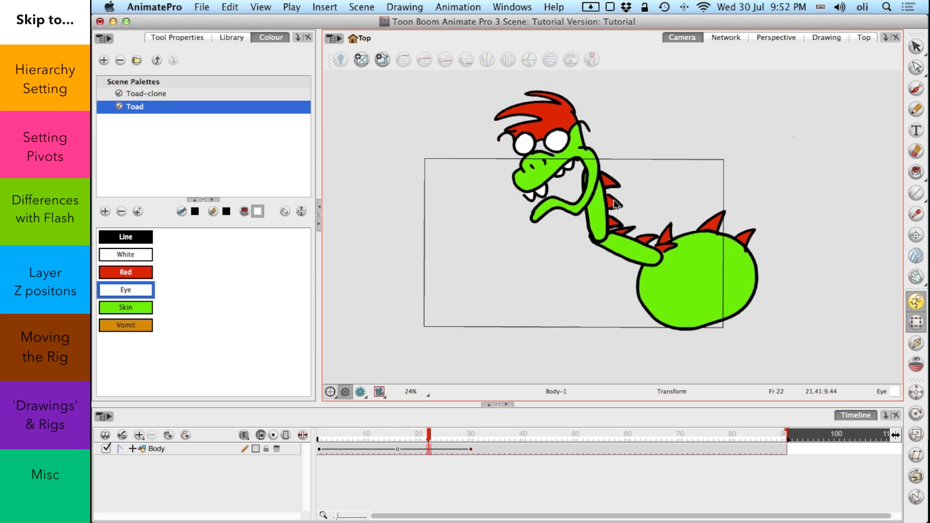
left_click(608, 203)
mouse_move(657, 103)
left_mouse_down()
mouse_move(635, 86)
mouse_move(576, 73)
left_mouse_up()
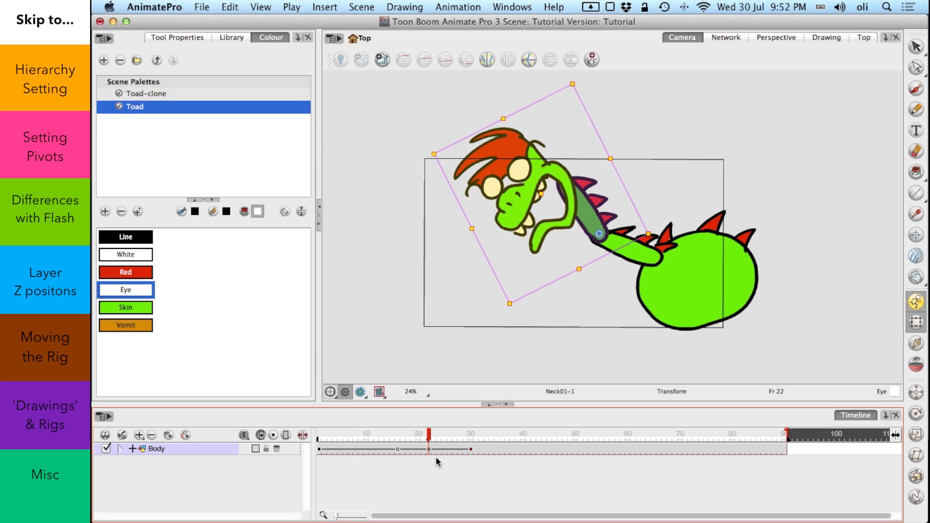
Toggle Body's child layers while checking the dragon's pose at frames 2 and 30
left_click(450, 450)
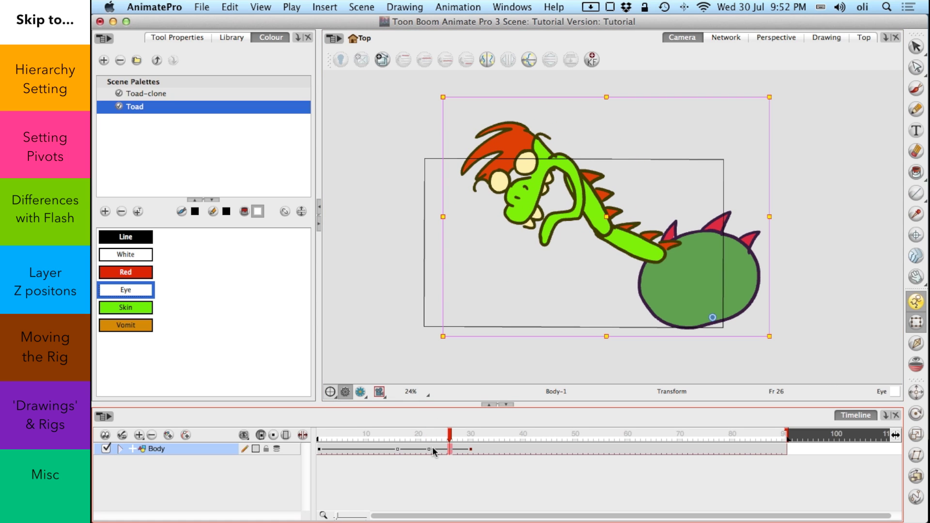
left_click(121, 449)
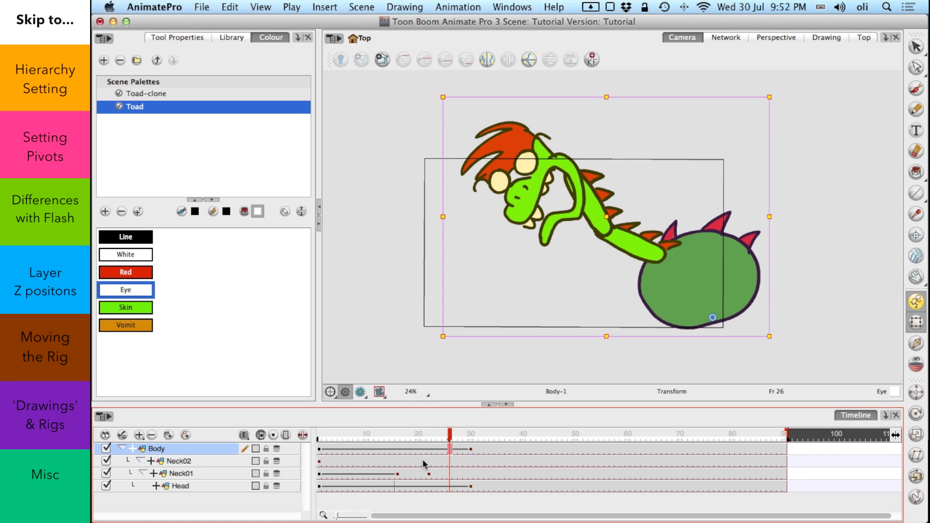
left_click(120, 449)
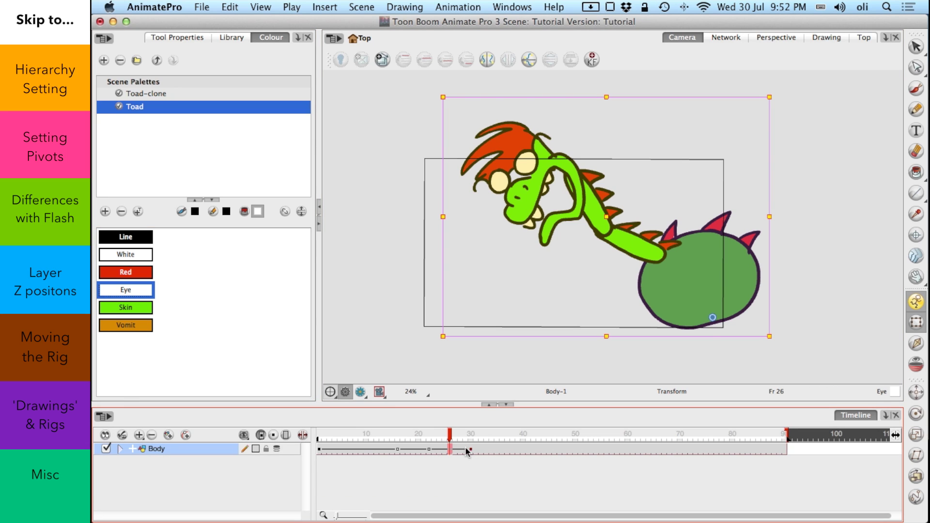
left_click(327, 434)
left_click(121, 449)
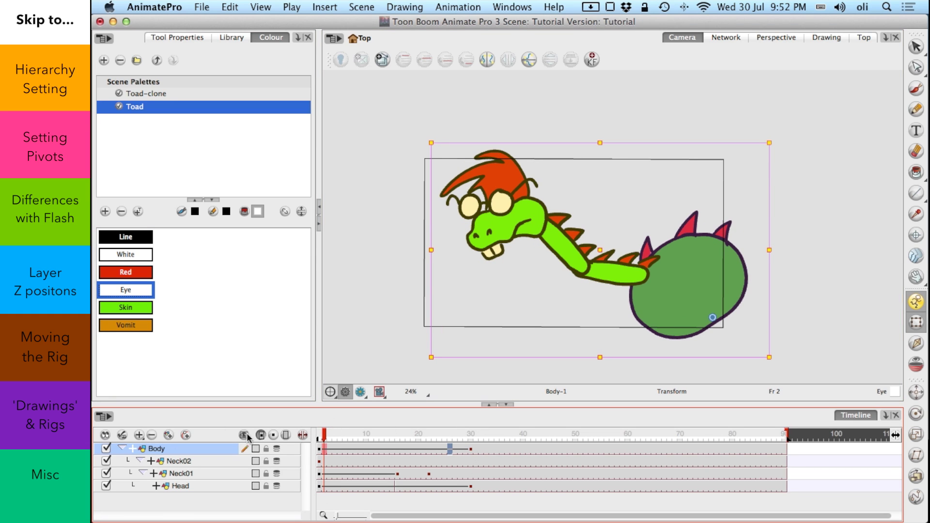
left_click(120, 449)
left_click(478, 434)
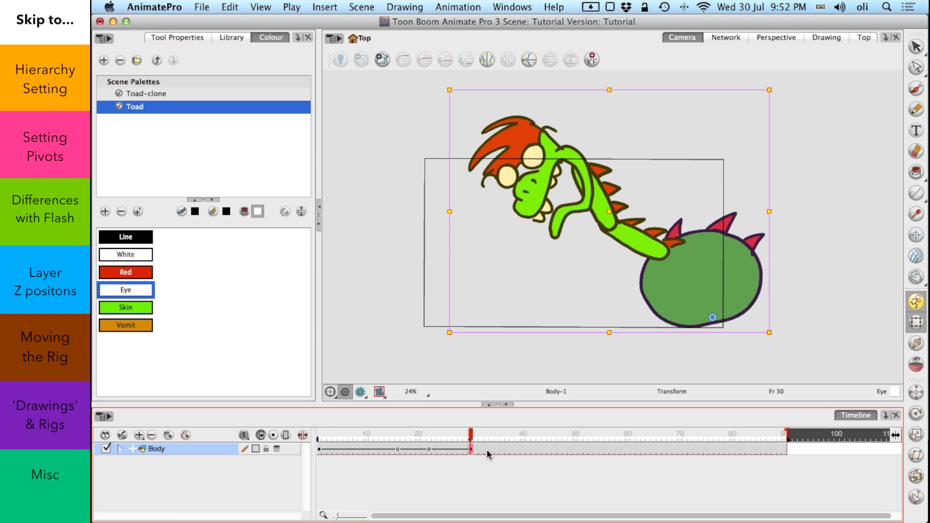
left_click(121, 449)
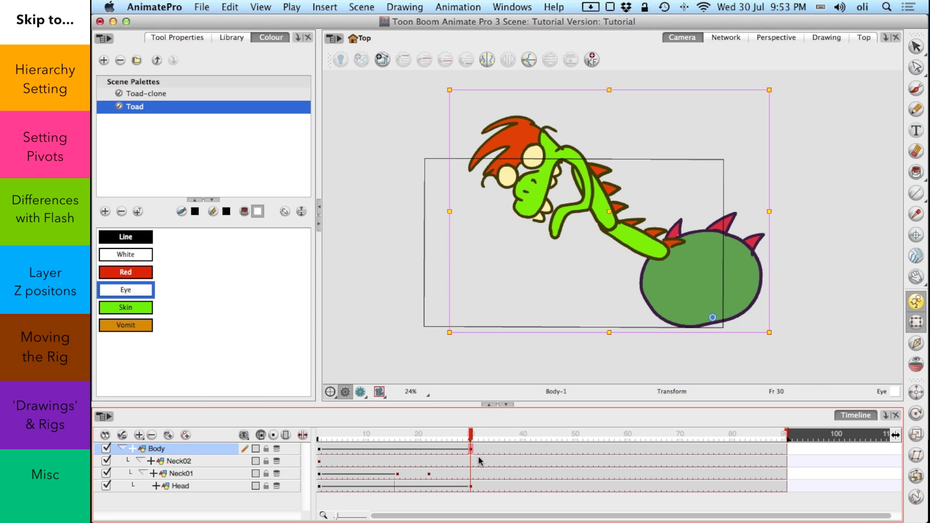
Insert a Neck02 keyframe with a duplicated drawing at frame 16
left_click(398, 461)
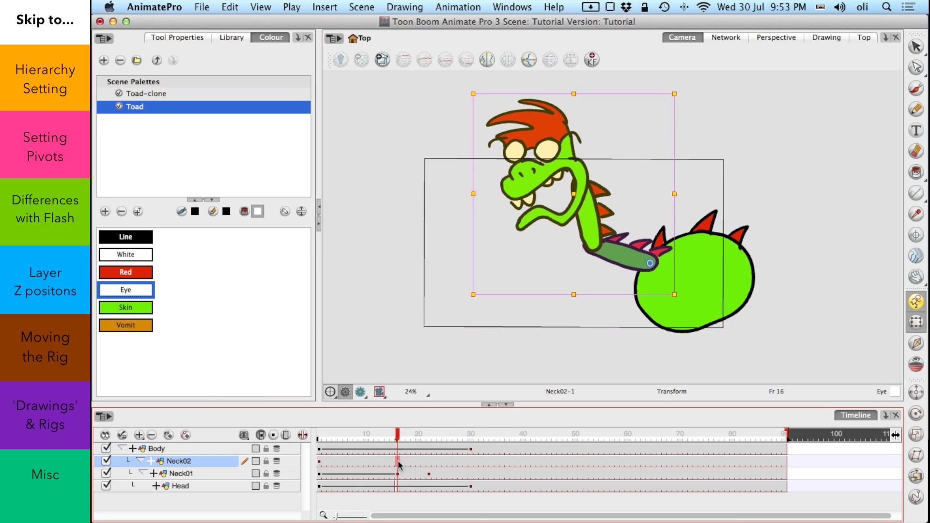
right_click(397, 460)
left_click(444, 186)
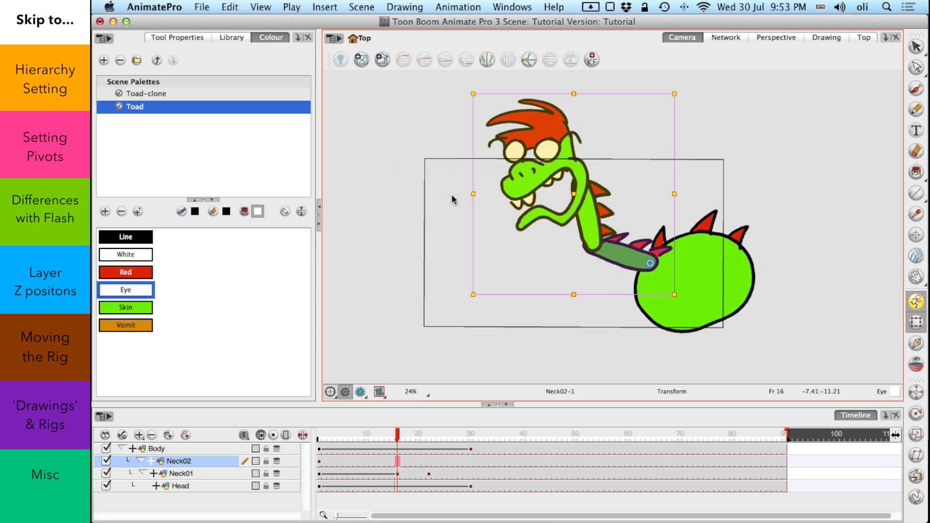
right_click(398, 464)
left_click(458, 112)
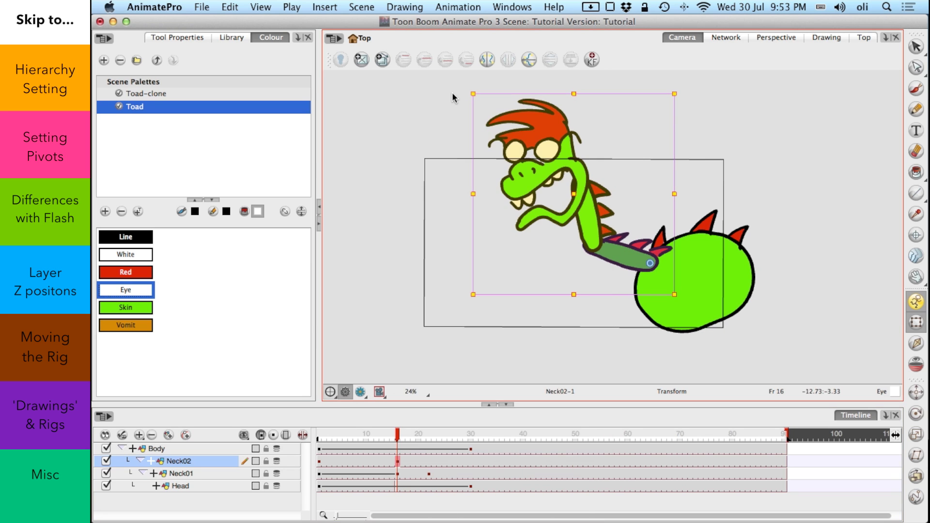
Return to the frame-16 keyframe and rotate the neck to tilt the head, previewing to frame 23
left_click(123, 435)
left_click(418, 445)
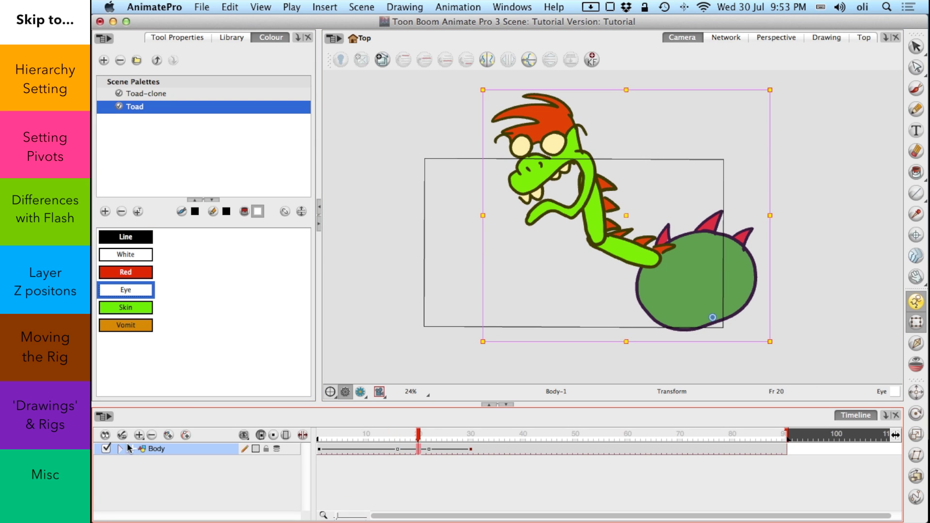
left_click_drag(394, 430, 432, 449)
left_click(429, 450)
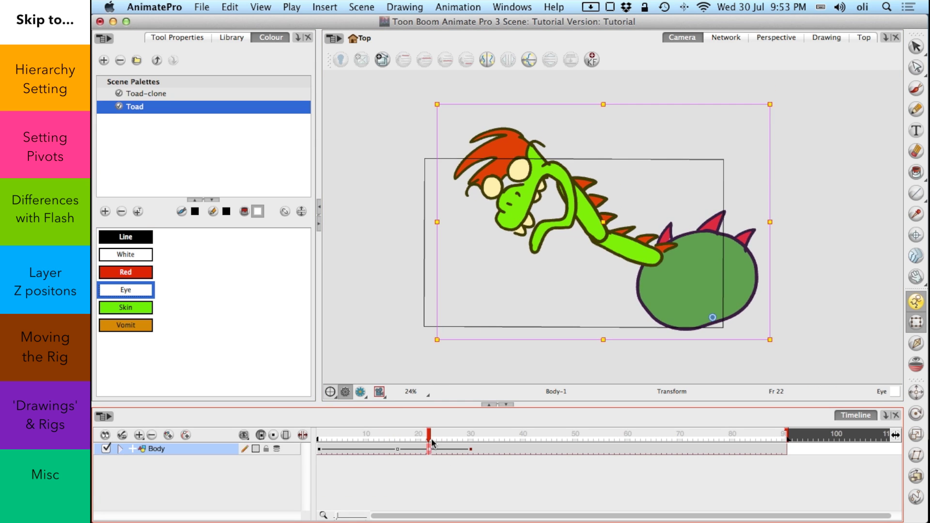
key("semicolon")
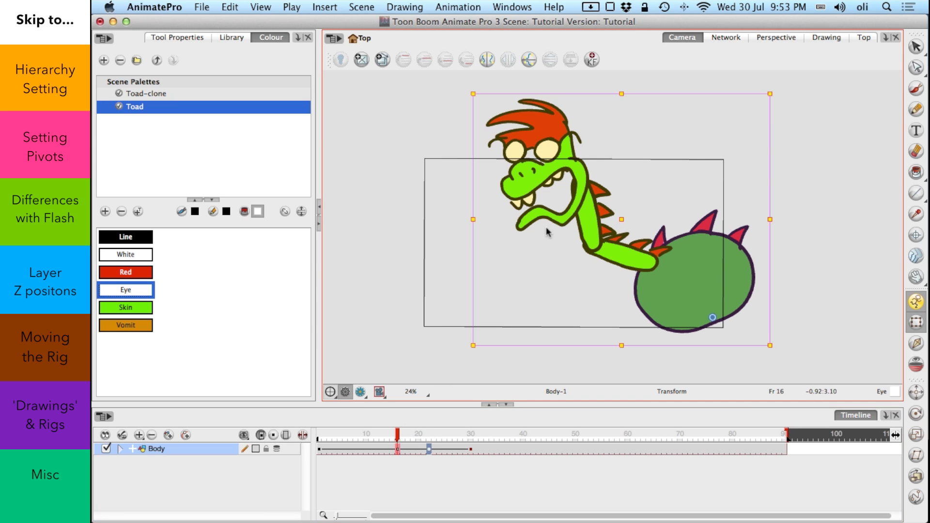
left_click(558, 245)
left_click(595, 218)
left_click_drag(646, 97, 584, 88)
left_click_drag(405, 437, 433, 435)
Set the keyframe type of Neck02 at frame 10 and preview the animation
left_click(119, 448)
left_click(428, 462)
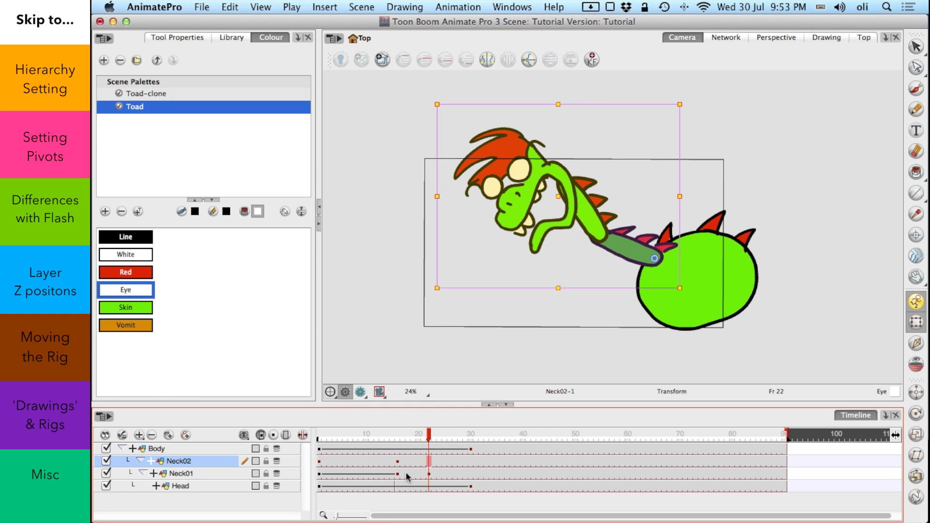
left_click(369, 460)
right_click(371, 461)
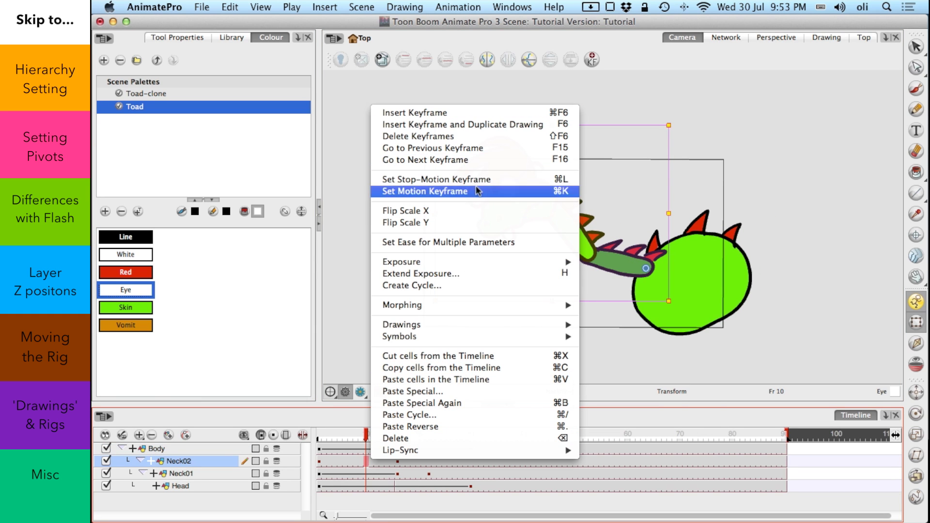
left_click(477, 185)
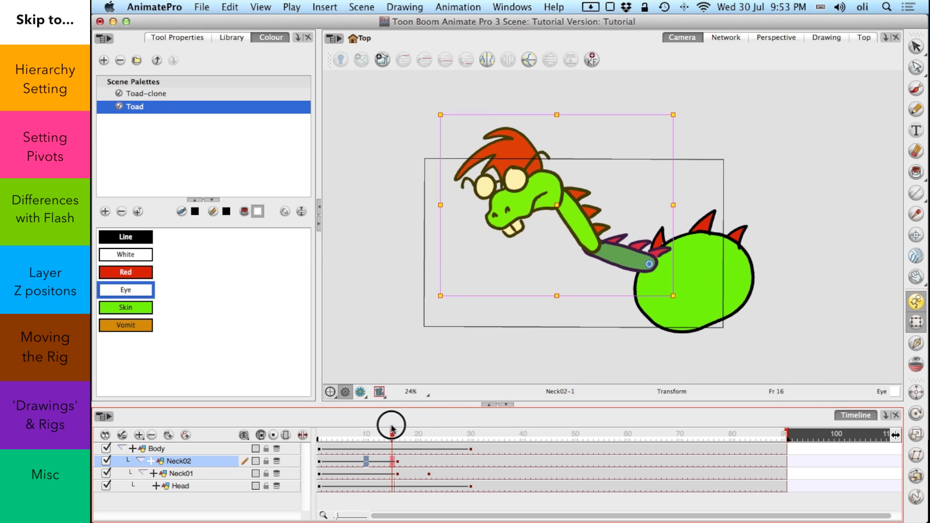
left_click(415, 473)
left_click(413, 436)
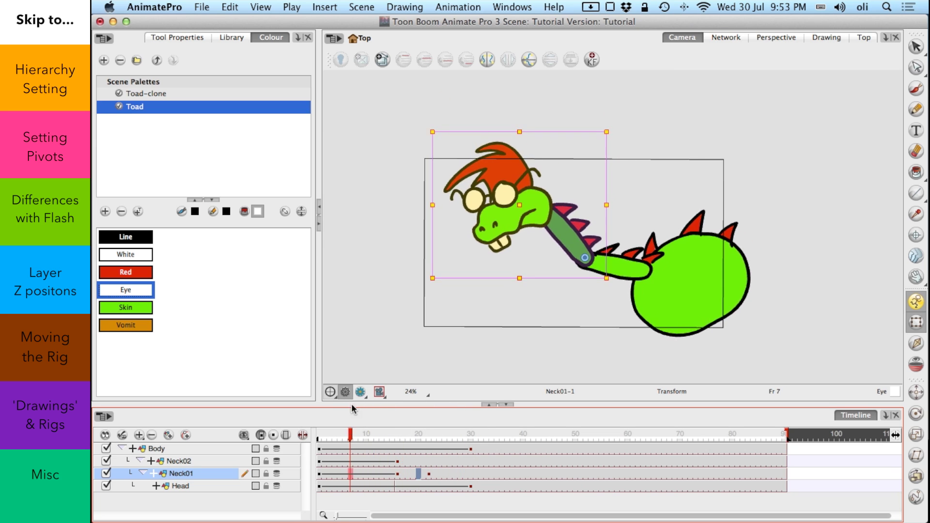
left_click(460, 299)
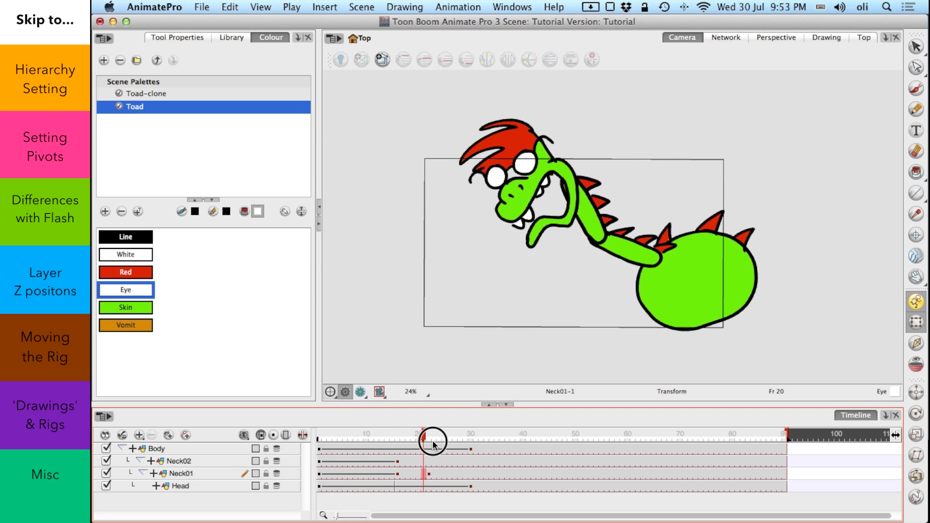